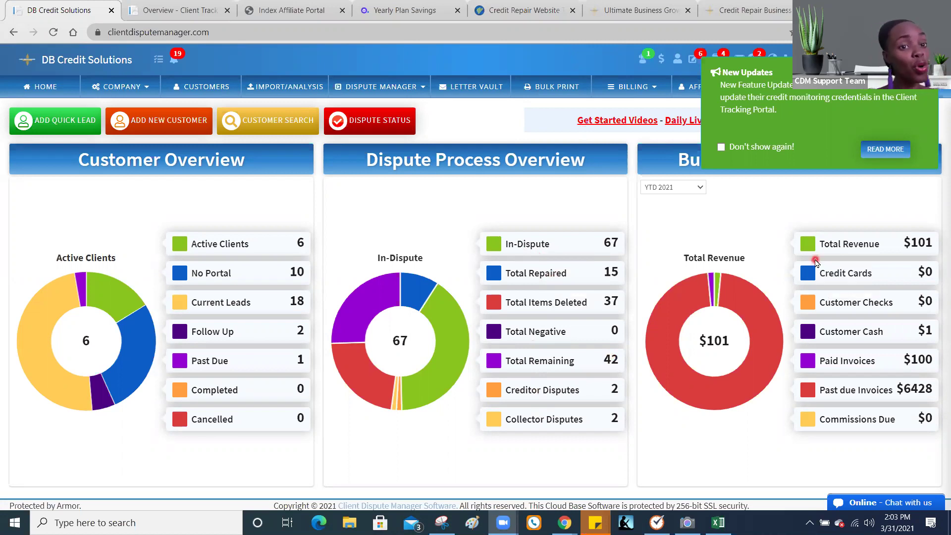
{"action": "left_click", "coordinate": [808, 221]}
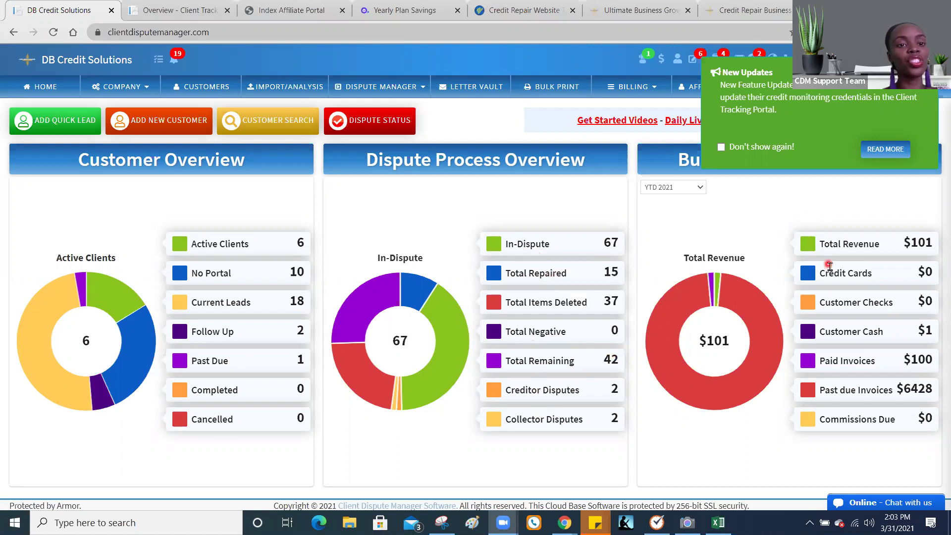
{"action": "left_click", "coordinate": [818, 282]}
{"action": "left_click", "coordinate": [845, 387]}
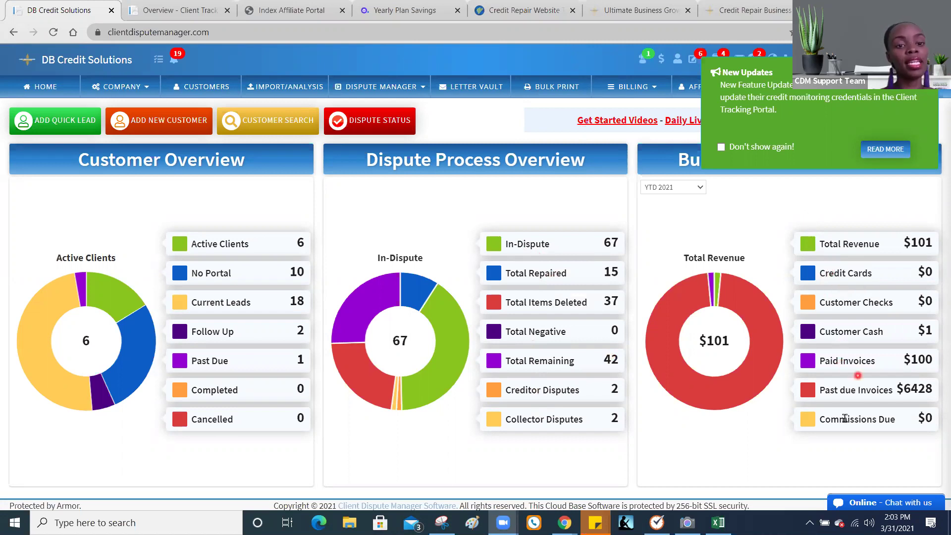
{"action": "left_click", "coordinate": [790, 296]}
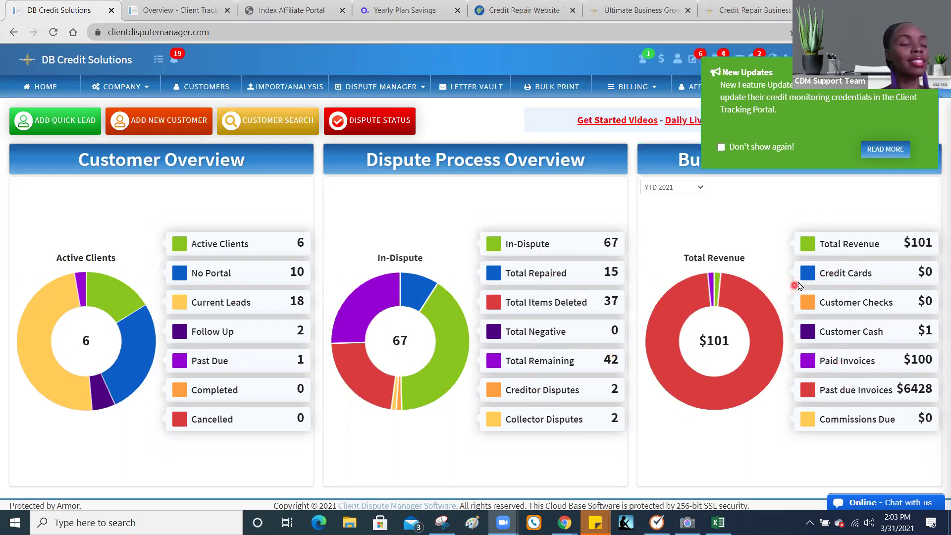
{"action": "left_click", "coordinate": [794, 285]}
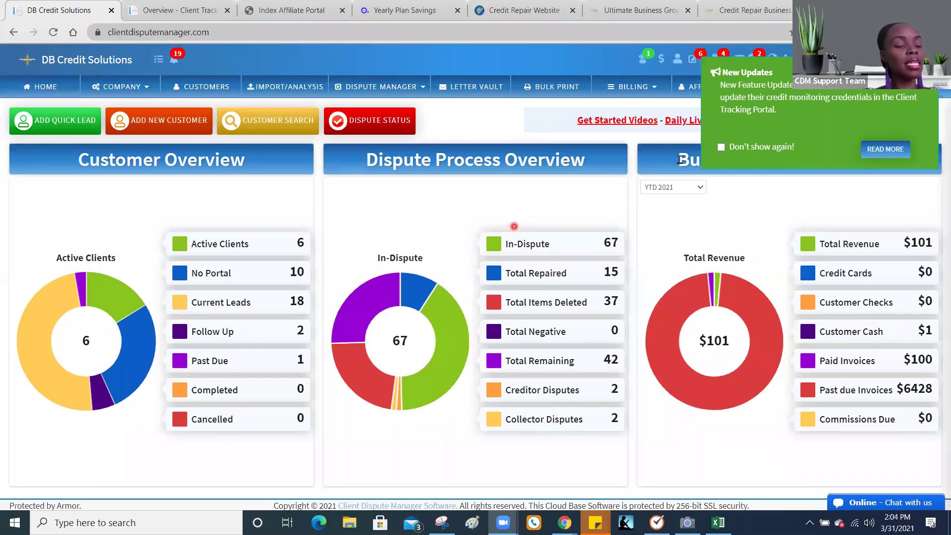
- Open the full New Updates announcement to read the latest feature updates, and close it
{"action": "left_click", "coordinate": [887, 154]}
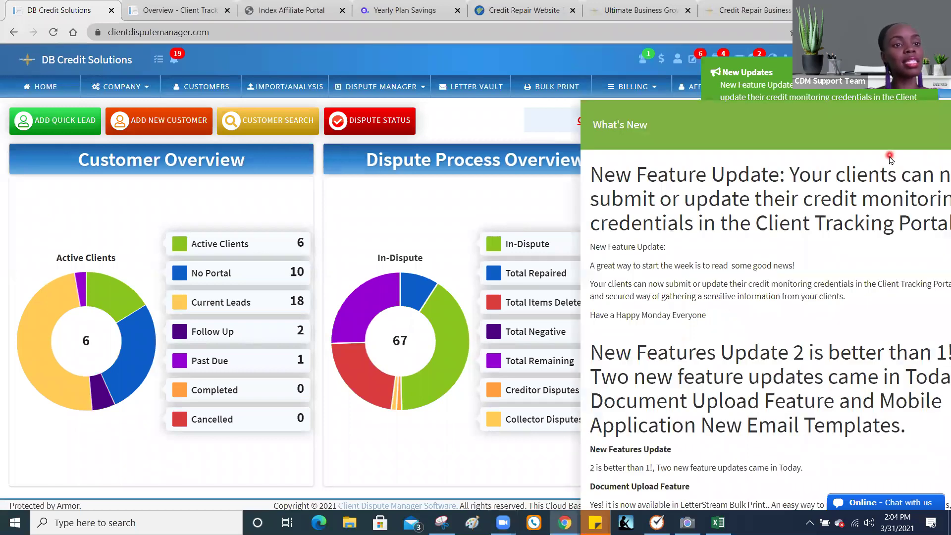
{"action": "left_click", "coordinate": [924, 123]}
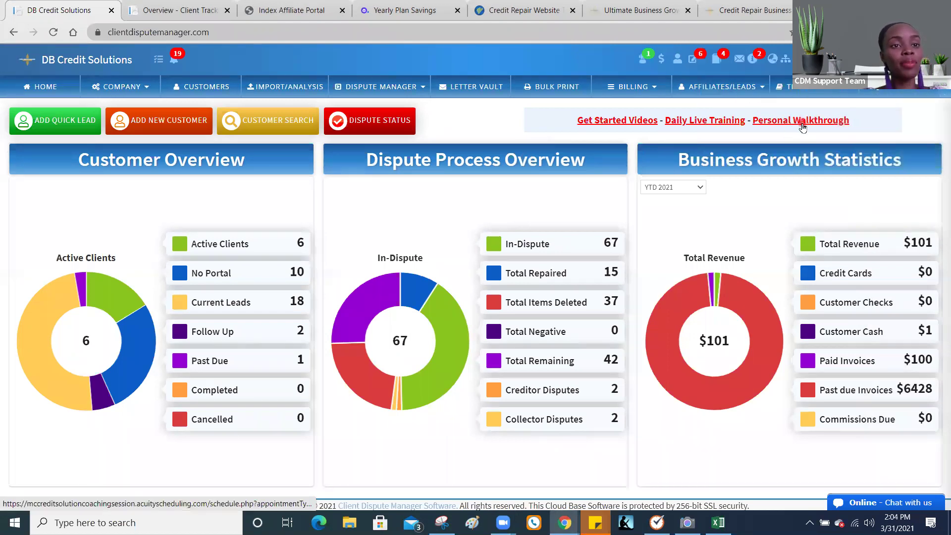
{"action": "left_click", "coordinate": [803, 127]}
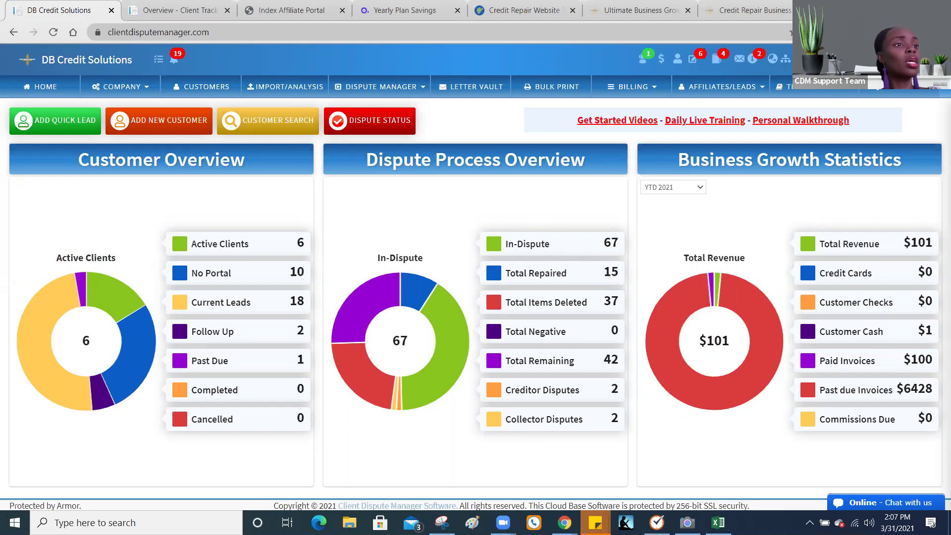
- From the Credit Repair Website Templates page, open the full Site 1: Fix My Credit Today demo in a new tab and look over its home page
{"action": "left_click", "coordinate": [540, 19]}
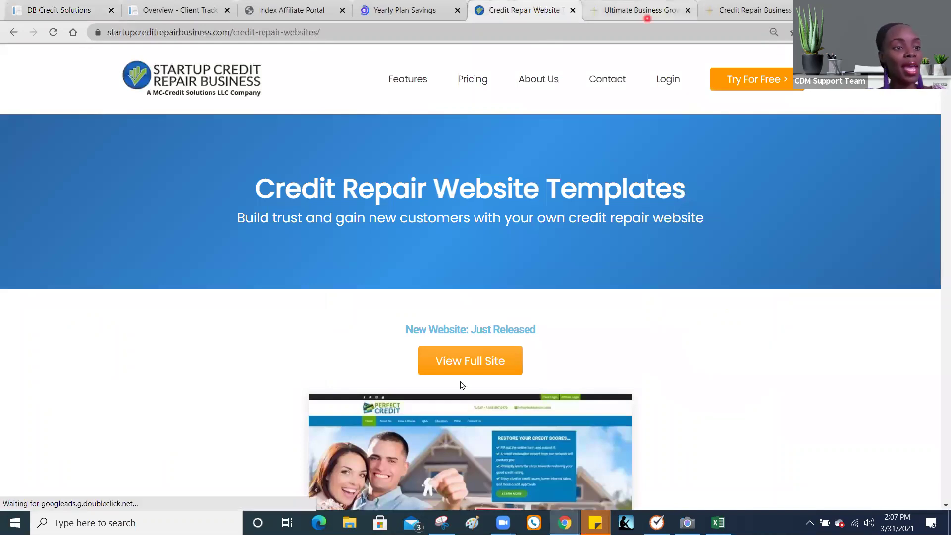
{"action": "scroll", "coordinate": [525, 355], "scroll_direction": "down", "scroll_amount": 5}
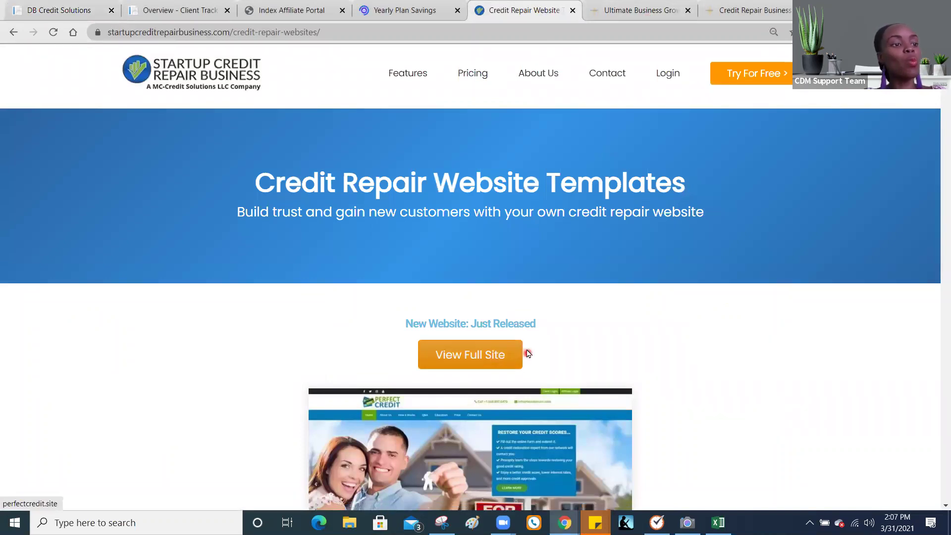
{"action": "scroll", "coordinate": [484, 322], "scroll_direction": "down", "scroll_amount": 9}
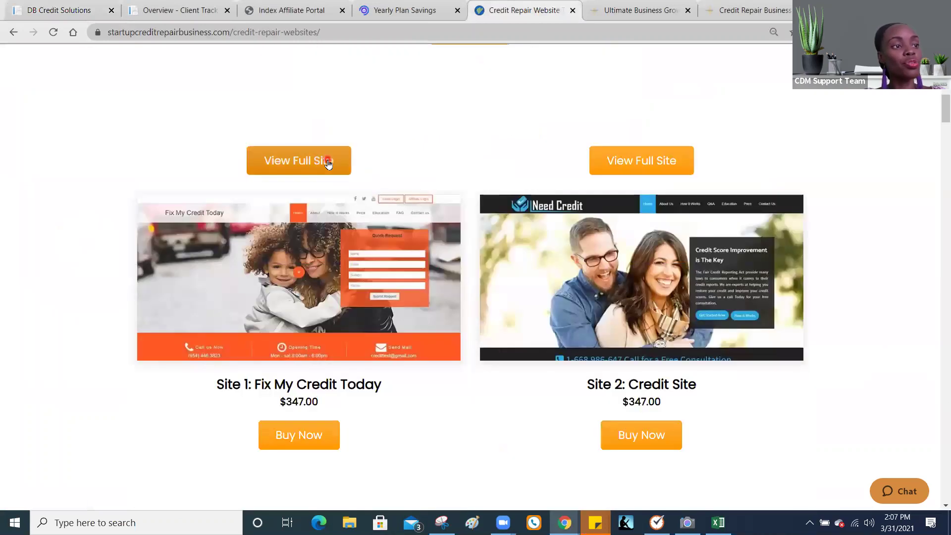
{"action": "right_click", "coordinate": [328, 162]}
{"action": "left_click", "coordinate": [387, 170]}
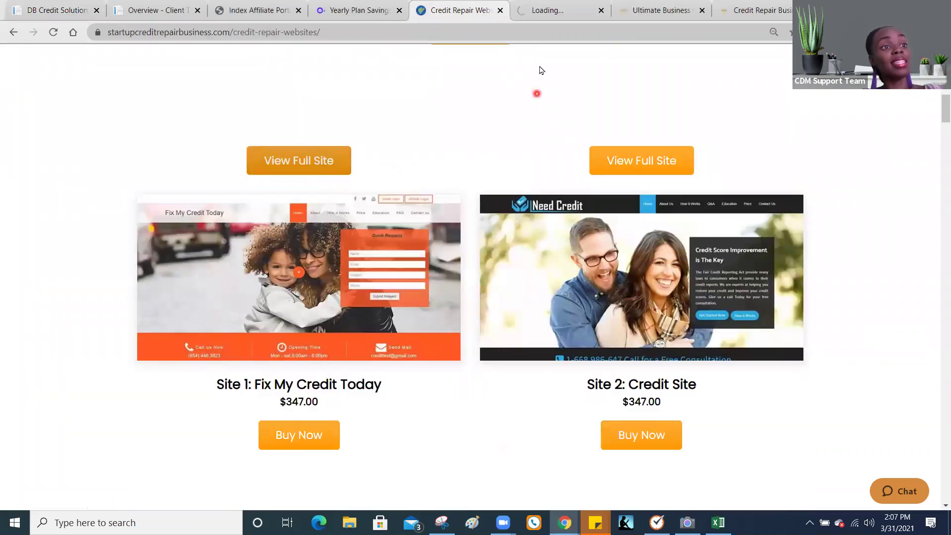
{"action": "left_click", "coordinate": [550, 12]}
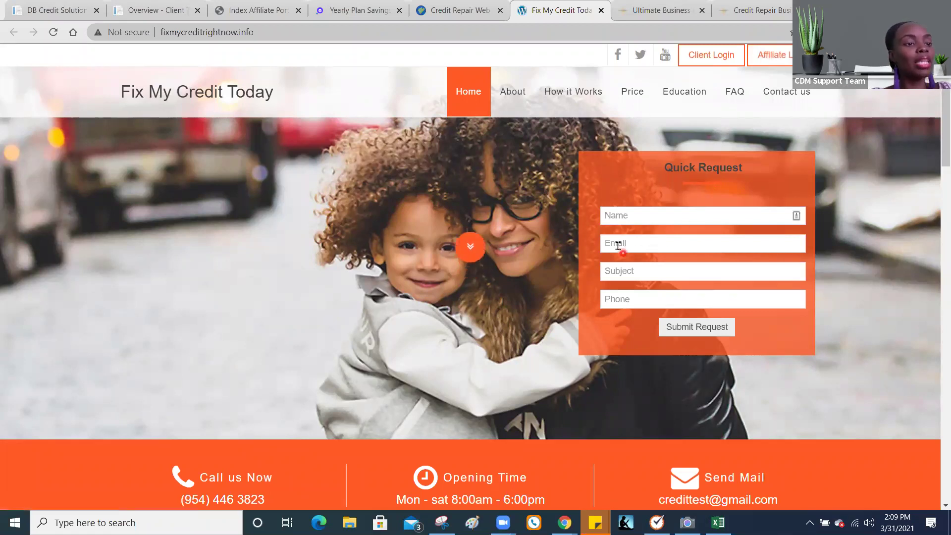
{"action": "scroll", "coordinate": [614, 241], "scroll_direction": "down", "scroll_amount": 3}
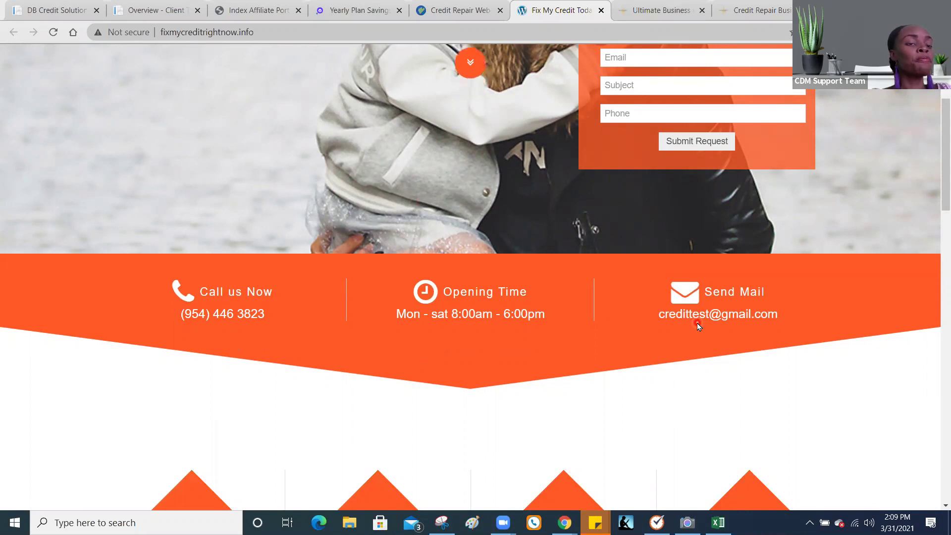
{"action": "scroll", "coordinate": [696, 322], "scroll_direction": "up", "scroll_amount": 4}
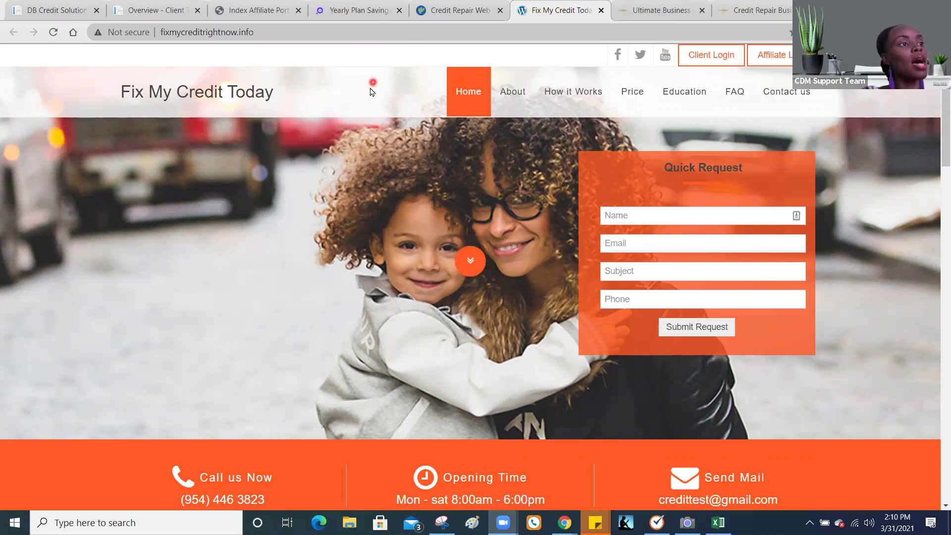
- Return to DB Credit Solutions, open the Website Lead Form settings and review the form fields and custom code
{"action": "left_click", "coordinate": [48, 12]}
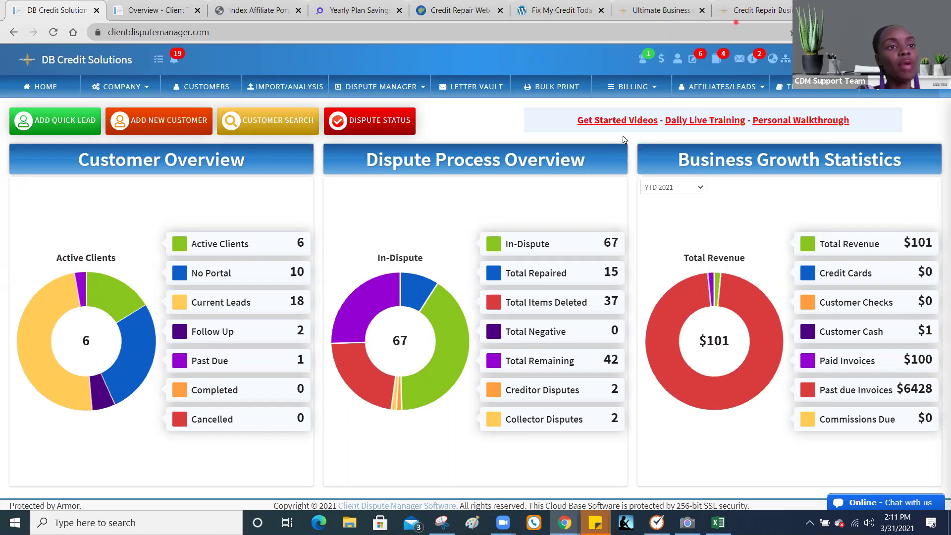
{"action": "left_click", "coordinate": [699, 89]}
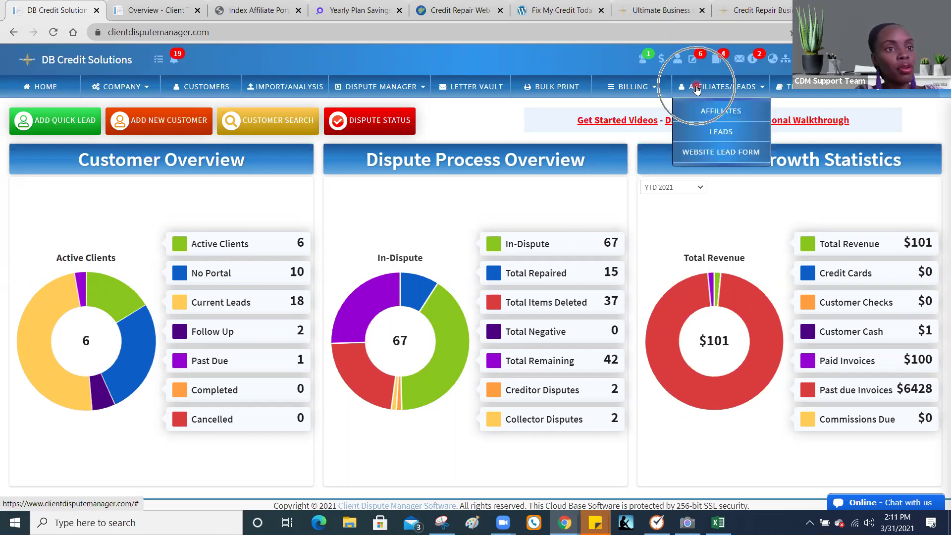
{"action": "left_click", "coordinate": [714, 155]}
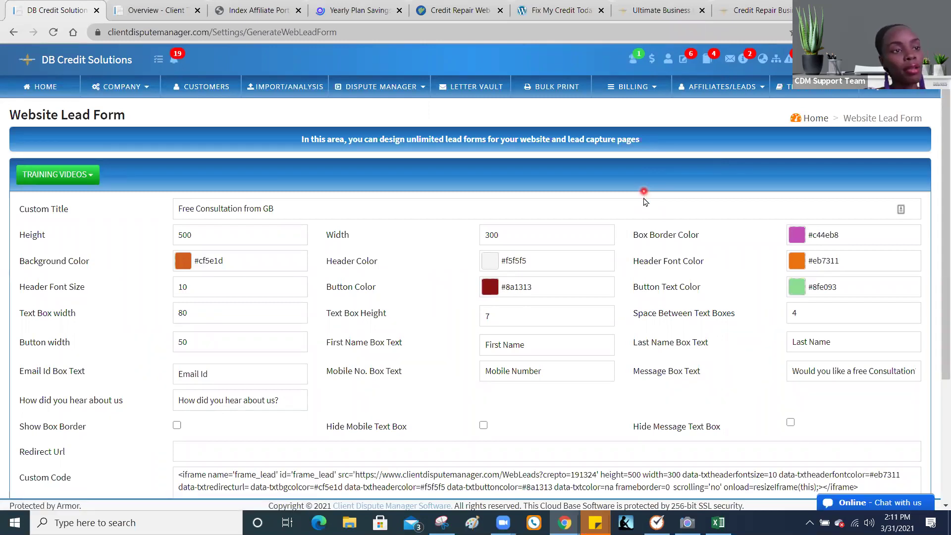
{"action": "scroll", "coordinate": [643, 195], "scroll_direction": "down", "scroll_amount": 3}
{"action": "scroll", "coordinate": [525, 199], "scroll_direction": "up", "scroll_amount": 3}
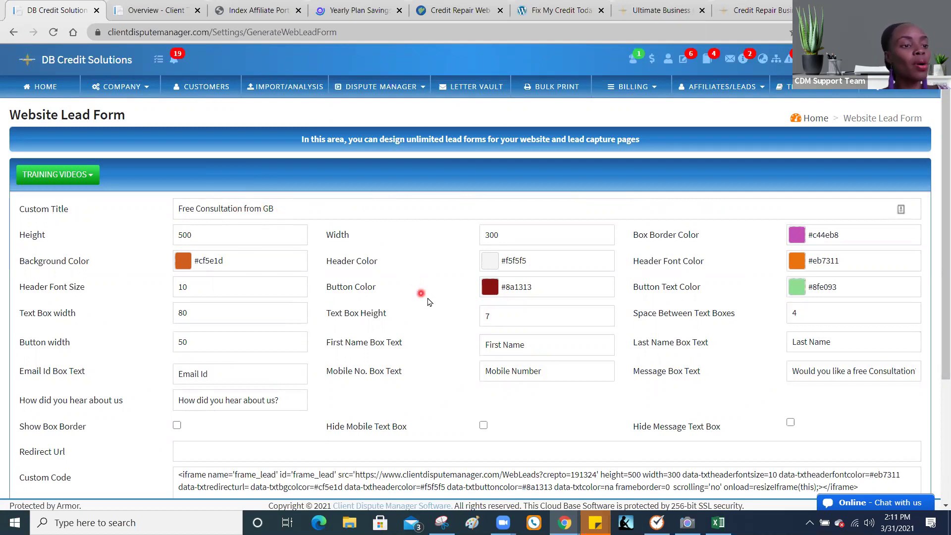
{"action": "scroll", "coordinate": [426, 297], "scroll_direction": "down", "scroll_amount": 3}
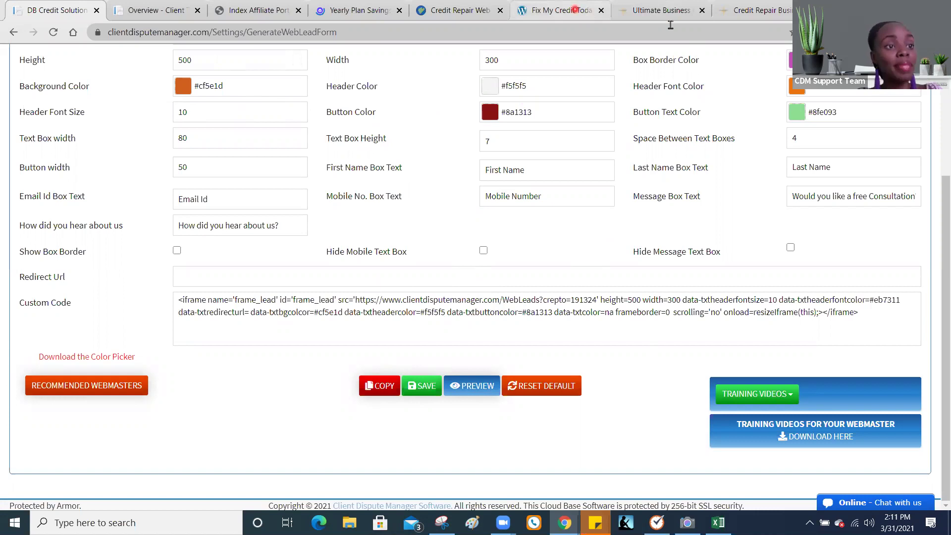
- Check the Fix My Credit Today site briefly, preview the web lead form and close the preview
{"action": "left_click", "coordinate": [575, 10]}
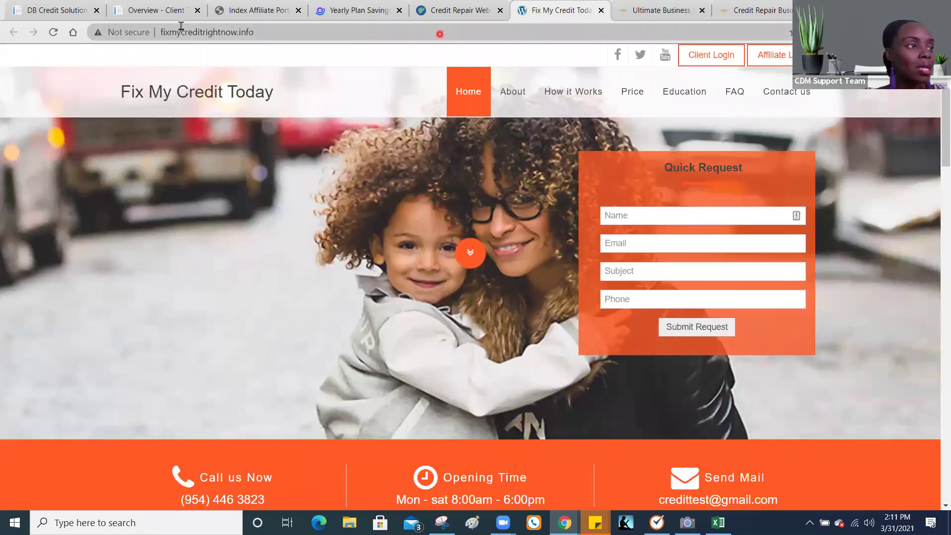
{"action": "left_click", "coordinate": [66, 10]}
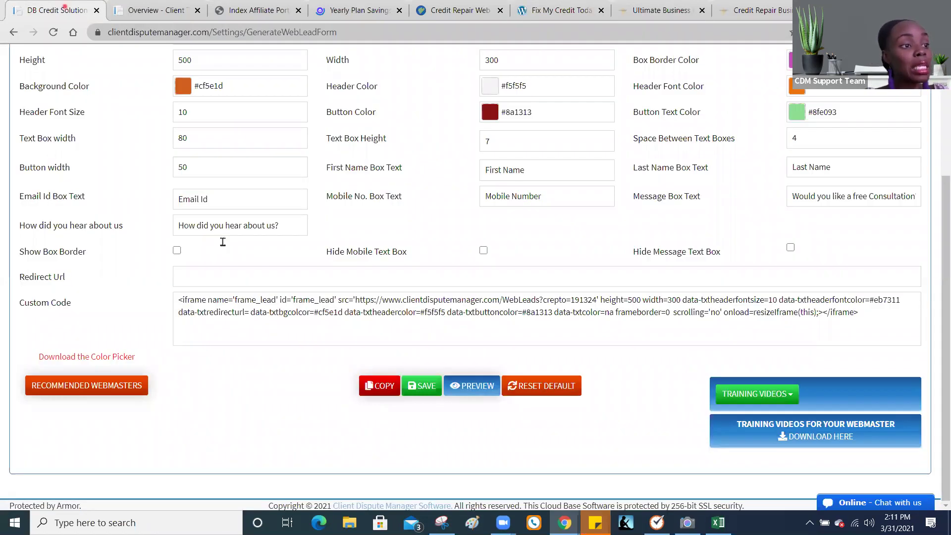
{"action": "left_click", "coordinate": [467, 390]}
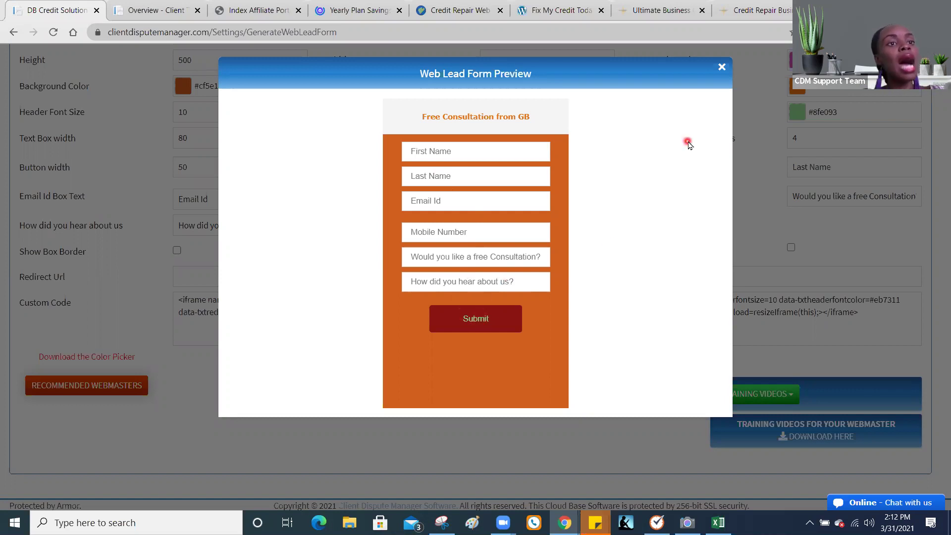
{"action": "left_click", "coordinate": [722, 68]}
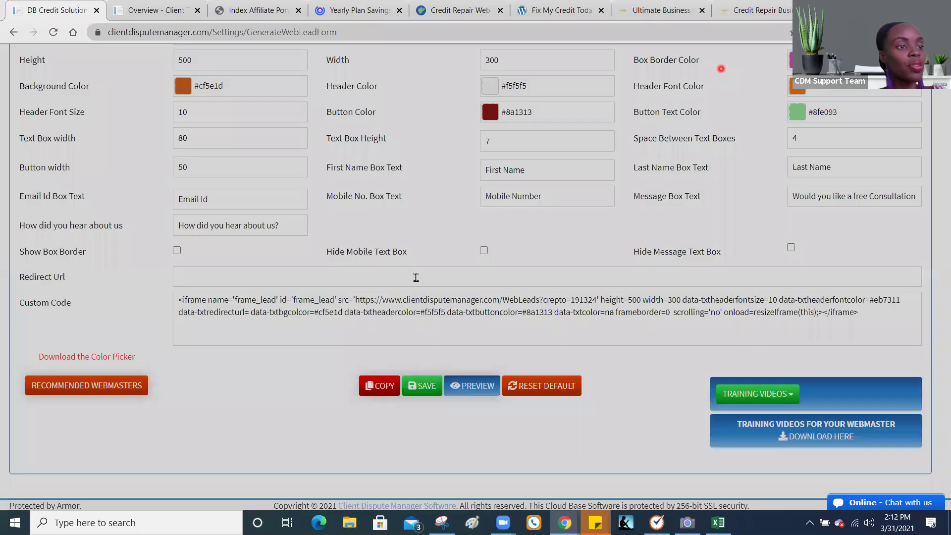
{"action": "left_click", "coordinate": [399, 270]}
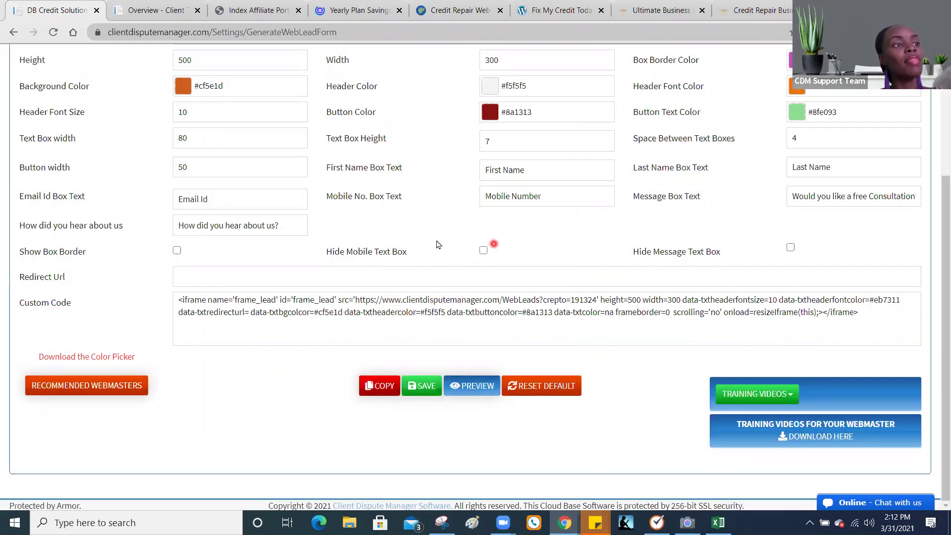
{"action": "scroll", "coordinate": [435, 242], "scroll_direction": "up", "scroll_amount": 3}
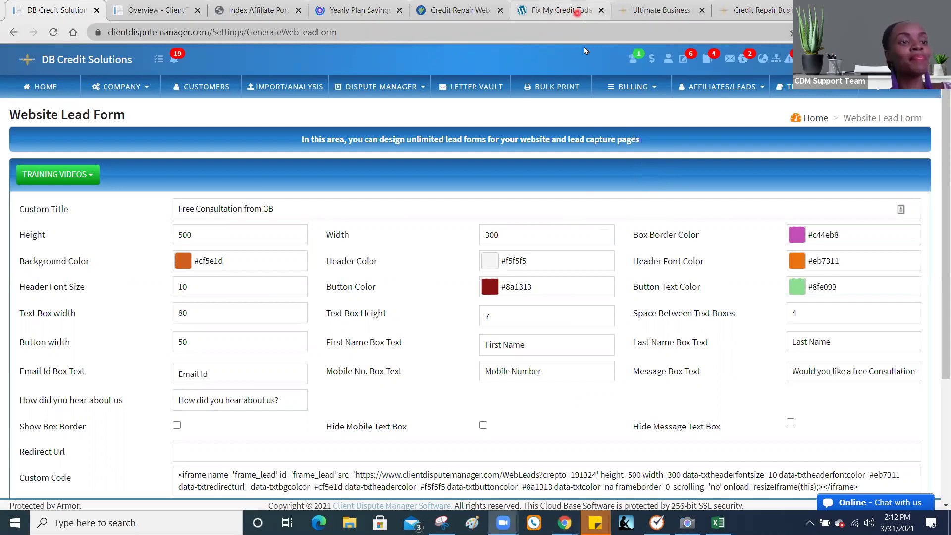
- Examine the Quick Request form's input fields on the Fix My Credit Today site
{"action": "left_click", "coordinate": [559, 10]}
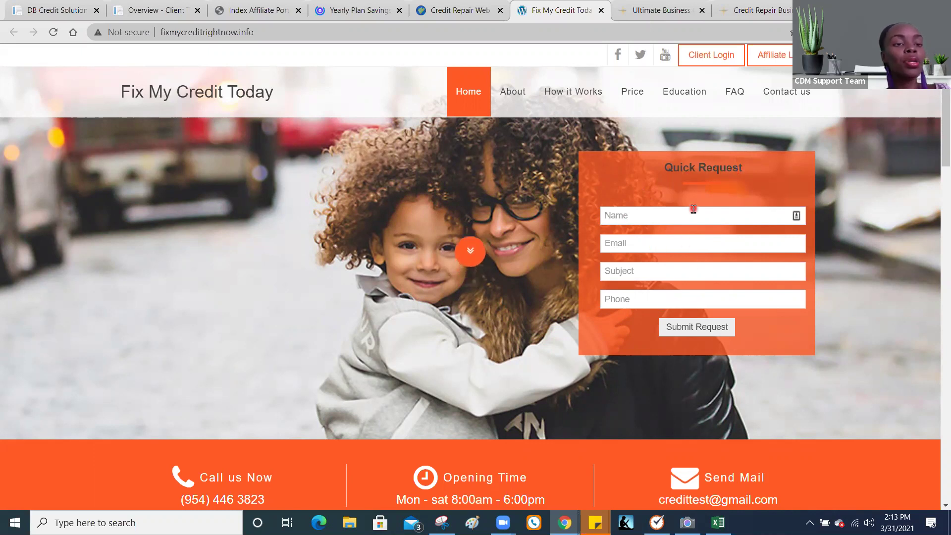
{"action": "left_click", "coordinate": [654, 218]}
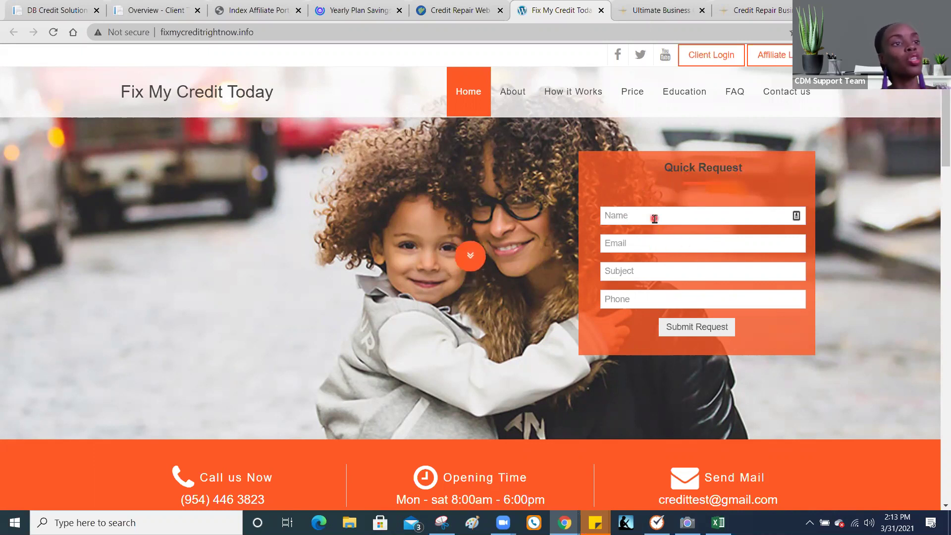
{"action": "left_click", "coordinate": [681, 218]}
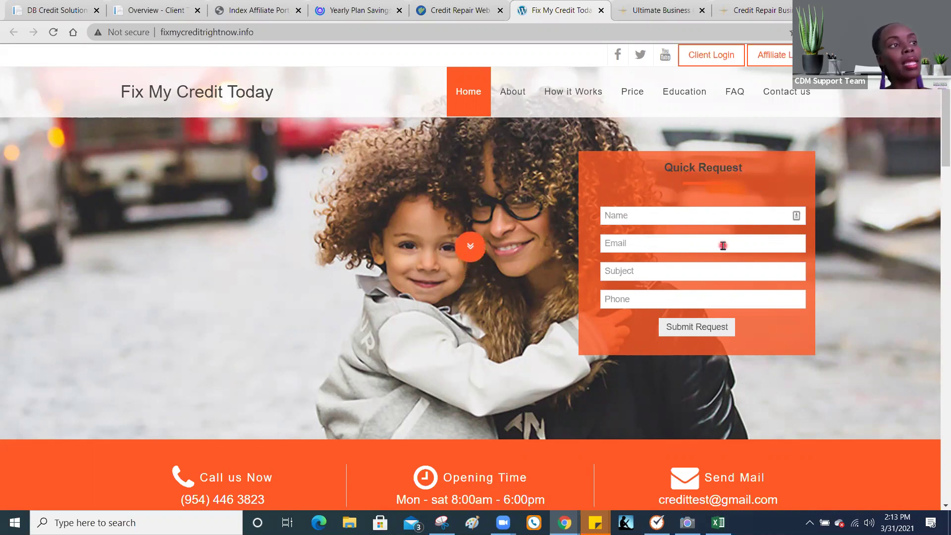
{"action": "left_click", "coordinate": [722, 218]}
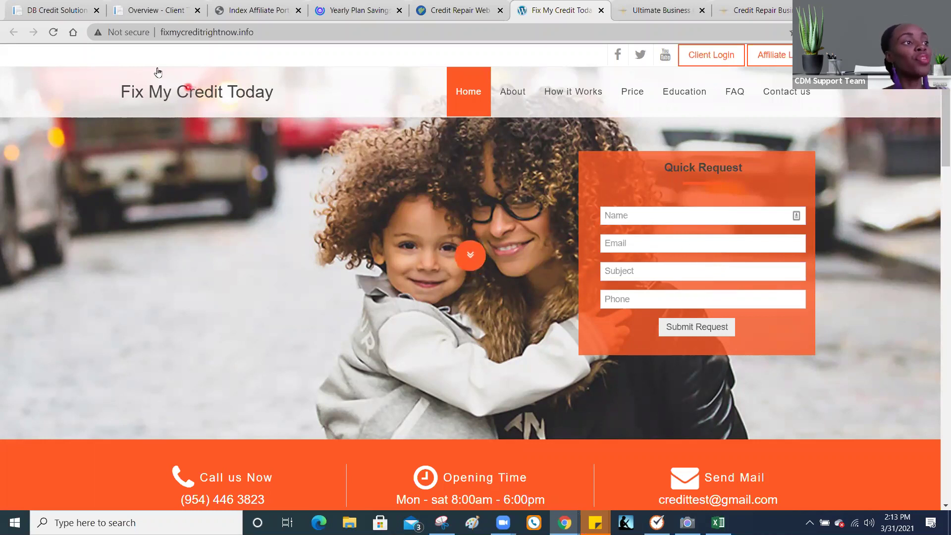
- Compare the Website Lead Form settings and custom code with the Quick Request form on the Fix My Credit Today site
{"action": "left_click", "coordinate": [72, 12]}
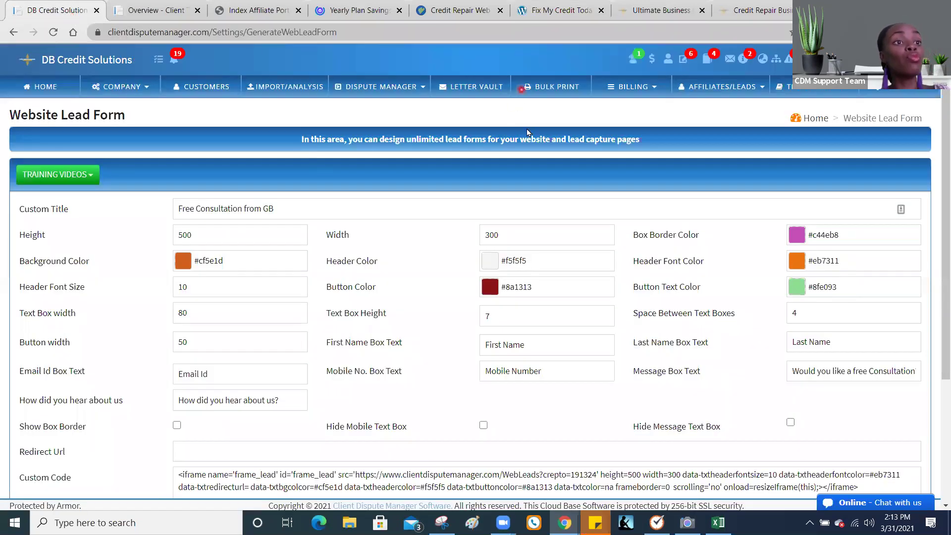
{"action": "left_click", "coordinate": [559, 11]}
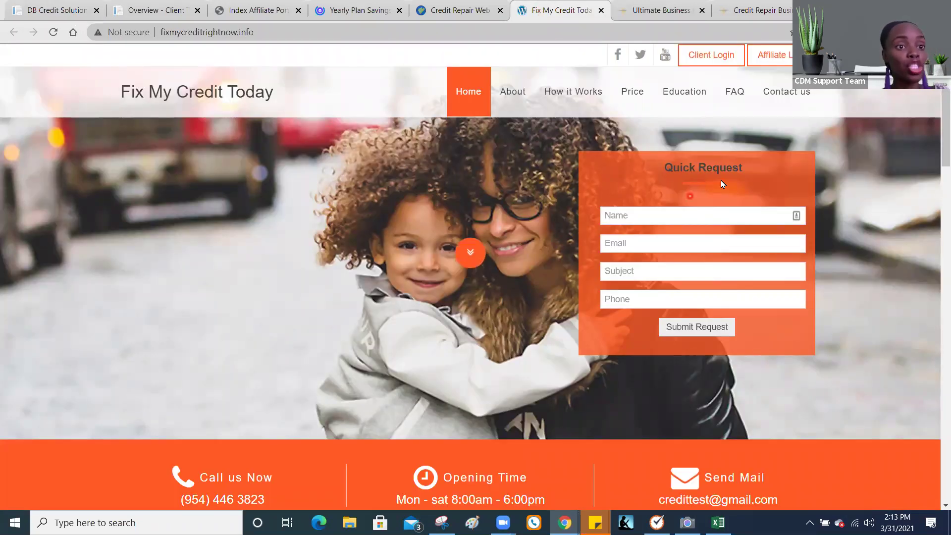
{"action": "left_click", "coordinate": [37, 15]}
{"action": "scroll", "coordinate": [441, 386], "scroll_direction": "down", "scroll_amount": 4}
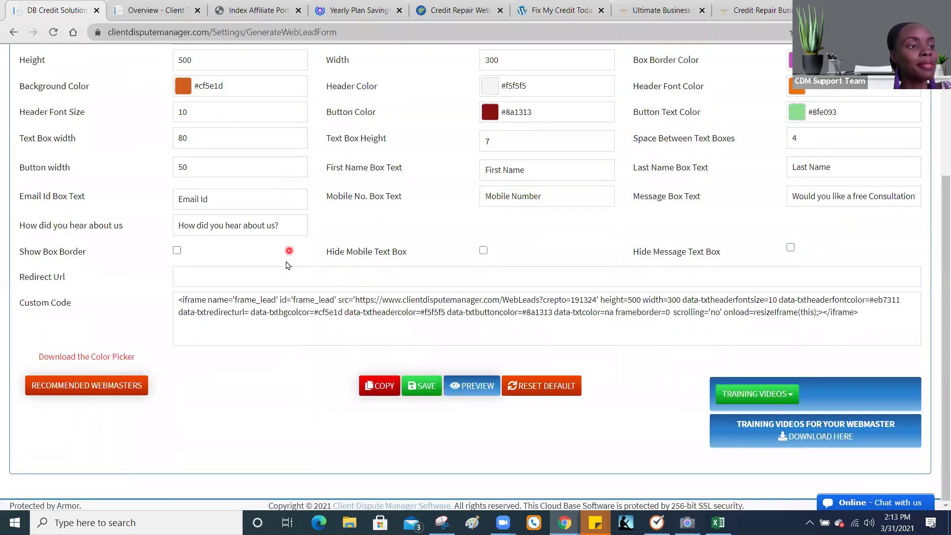
{"action": "scroll", "coordinate": [336, 272], "scroll_direction": "up", "scroll_amount": 4}
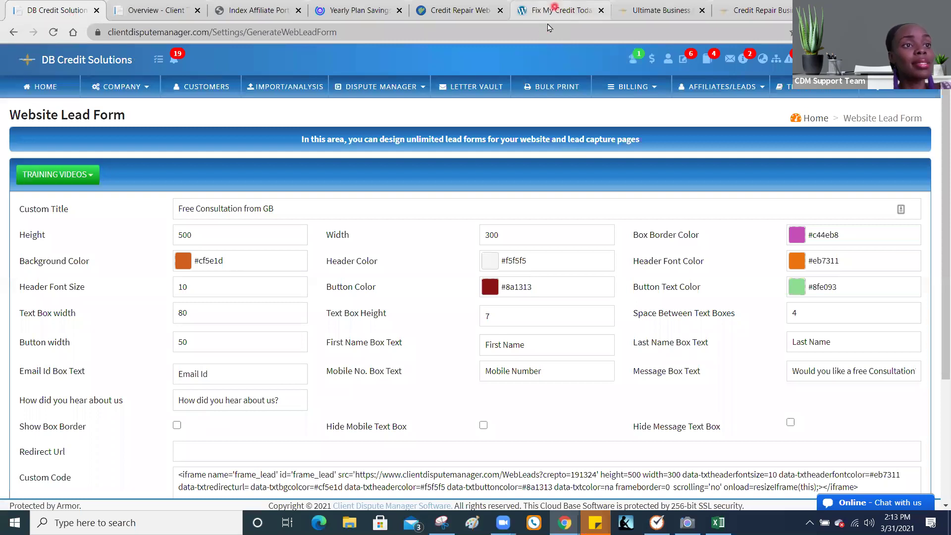
{"action": "left_click", "coordinate": [554, 11]}
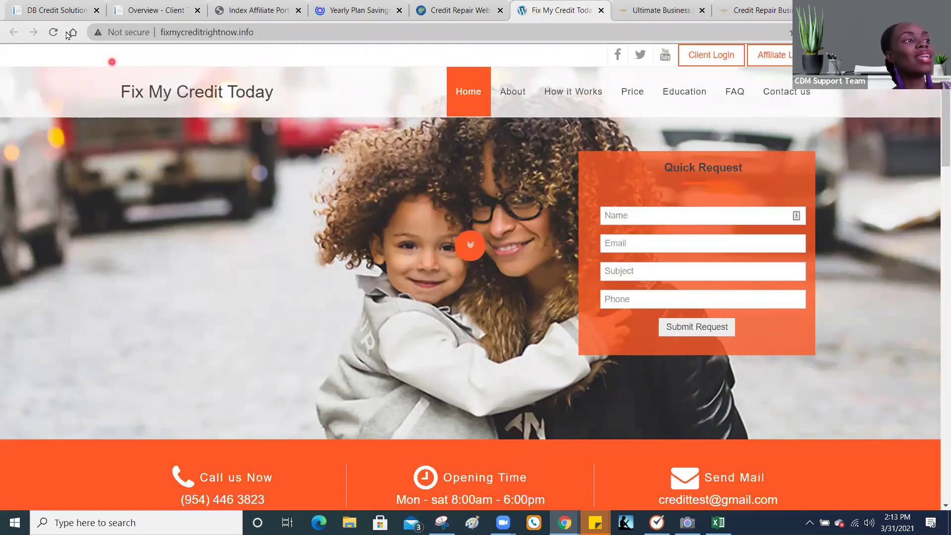
{"action": "left_click", "coordinate": [57, 10]}
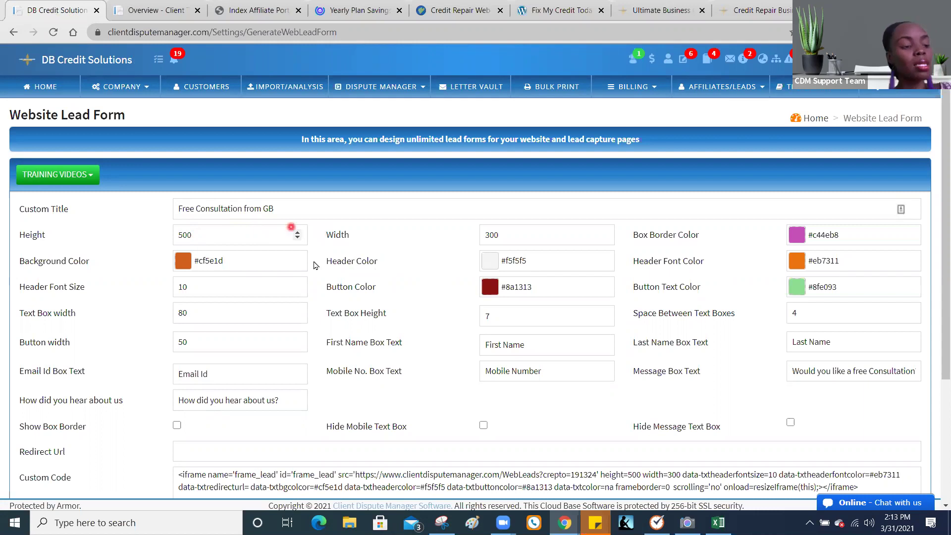
- Review the Website Lead Form's design settings and custom code
{"action": "scroll", "coordinate": [297, 248], "scroll_direction": "down", "scroll_amount": 3}
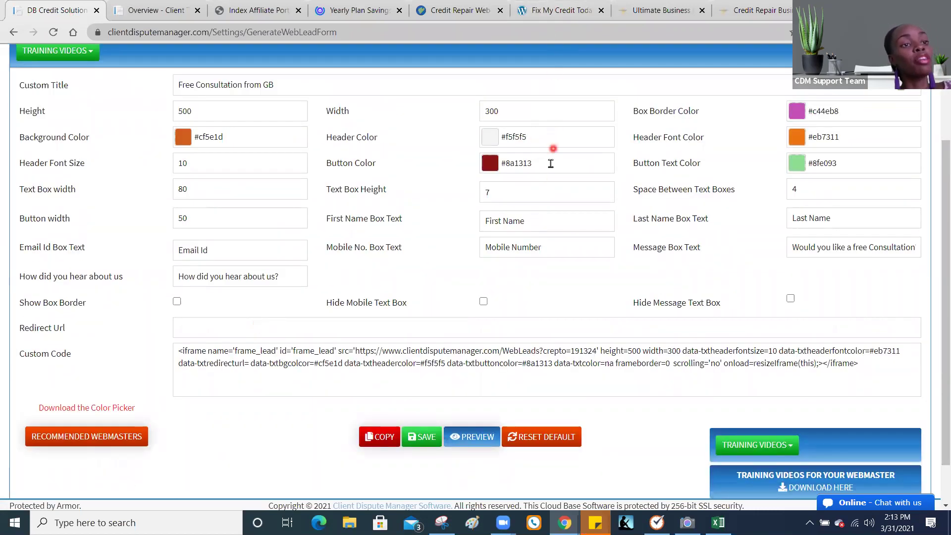
{"action": "scroll", "coordinate": [550, 119], "scroll_direction": "up", "scroll_amount": 3}
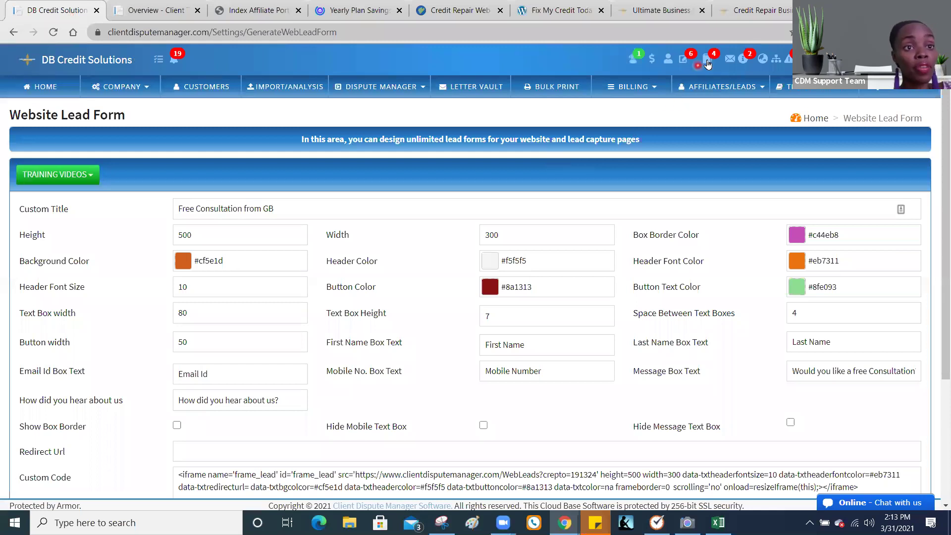
{"action": "left_click", "coordinate": [765, 63]}
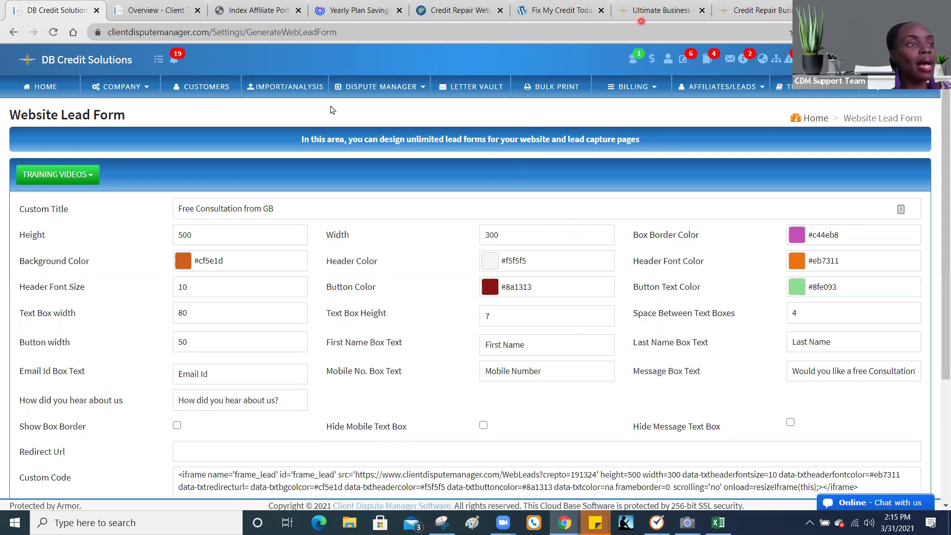
- Open the signup form builder from the Client Auto Signup settings and view the plan choices in the form preview
{"action": "left_click", "coordinate": [125, 92]}
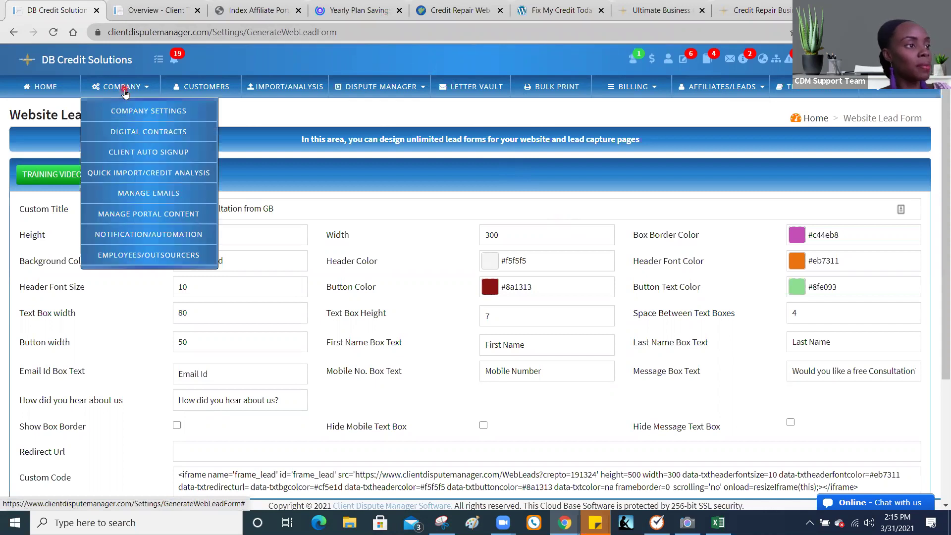
{"action": "left_click", "coordinate": [153, 157]}
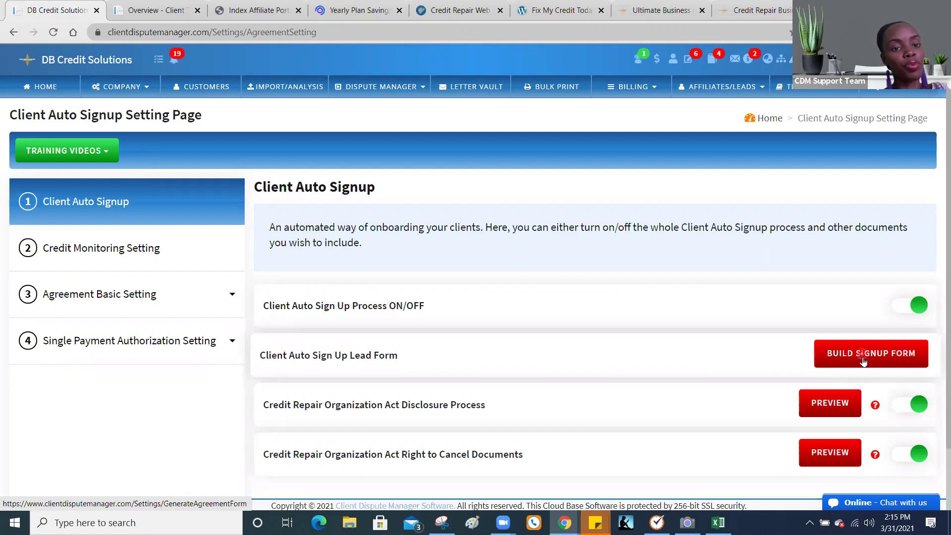
{"action": "left_click", "coordinate": [863, 362]}
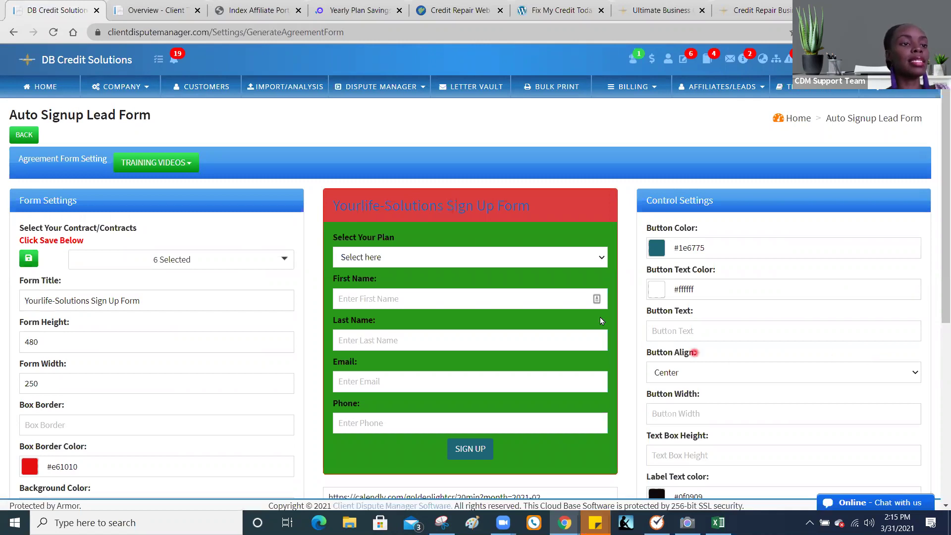
{"action": "left_click", "coordinate": [545, 264]}
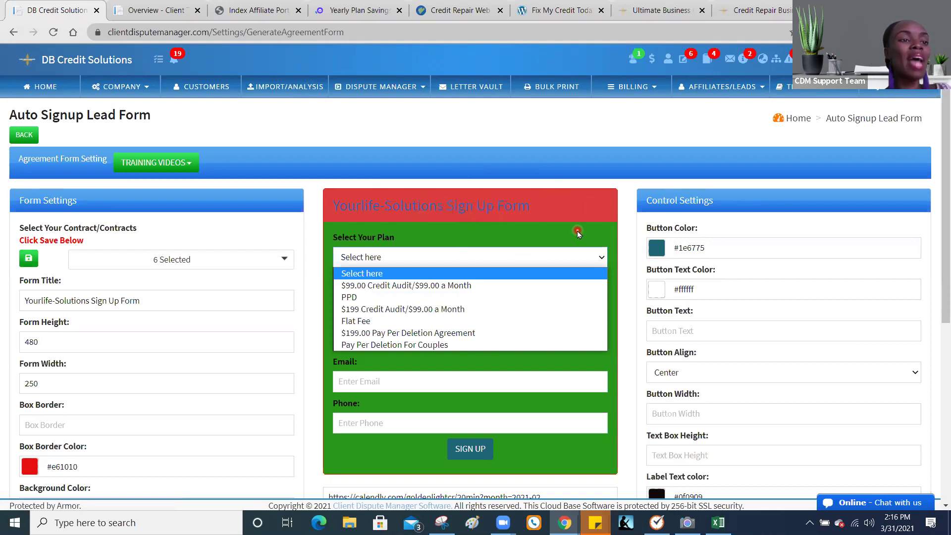
{"action": "left_click", "coordinate": [530, 219]}
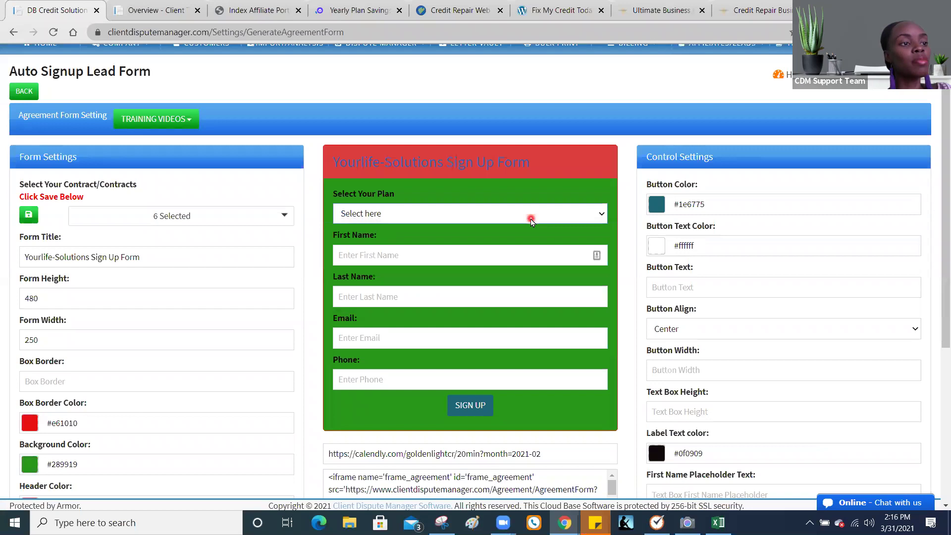
- Examine the Auto Signup Lead Form's fields, redirect link, embed code and form settings
{"action": "scroll", "coordinate": [530, 219], "scroll_direction": "down", "scroll_amount": 2}
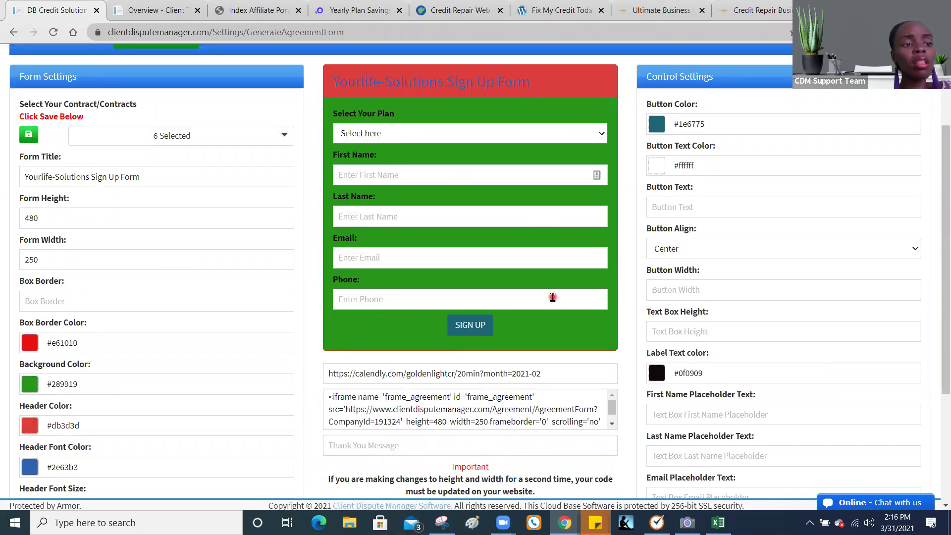
{"action": "scroll", "coordinate": [553, 291], "scroll_direction": "up", "scroll_amount": 3}
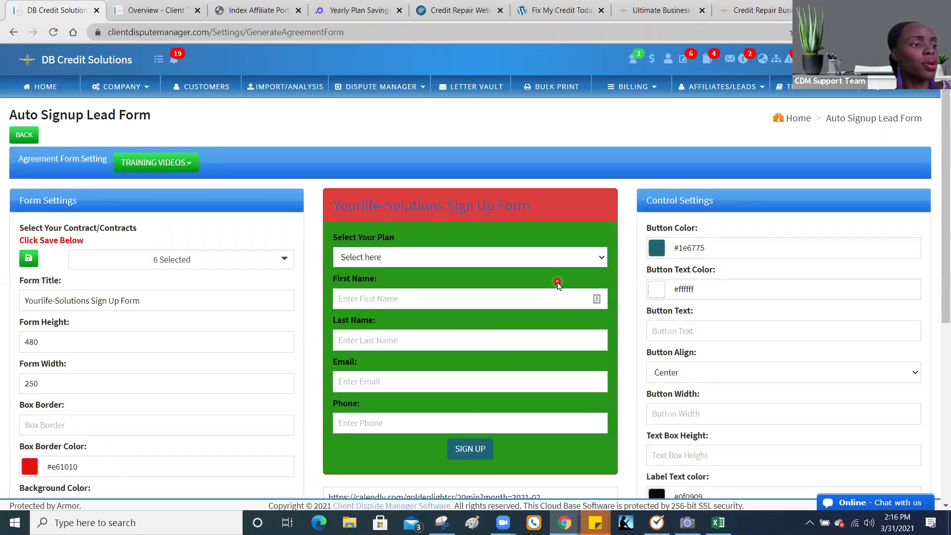
{"action": "scroll", "coordinate": [556, 282], "scroll_direction": "down", "scroll_amount": 5}
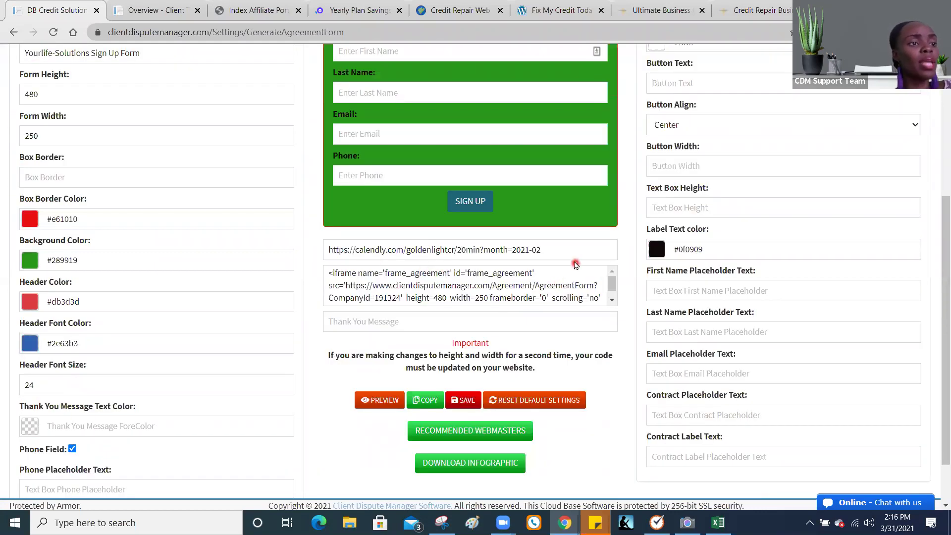
{"action": "scroll", "coordinate": [421, 246], "scroll_direction": "down", "scroll_amount": 2}
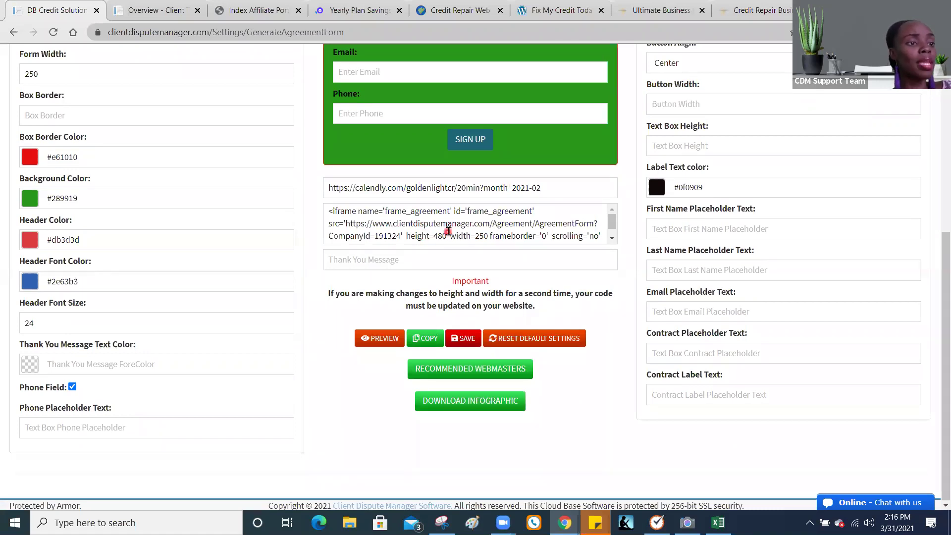
{"action": "scroll", "coordinate": [455, 229], "scroll_direction": "up", "scroll_amount": 6}
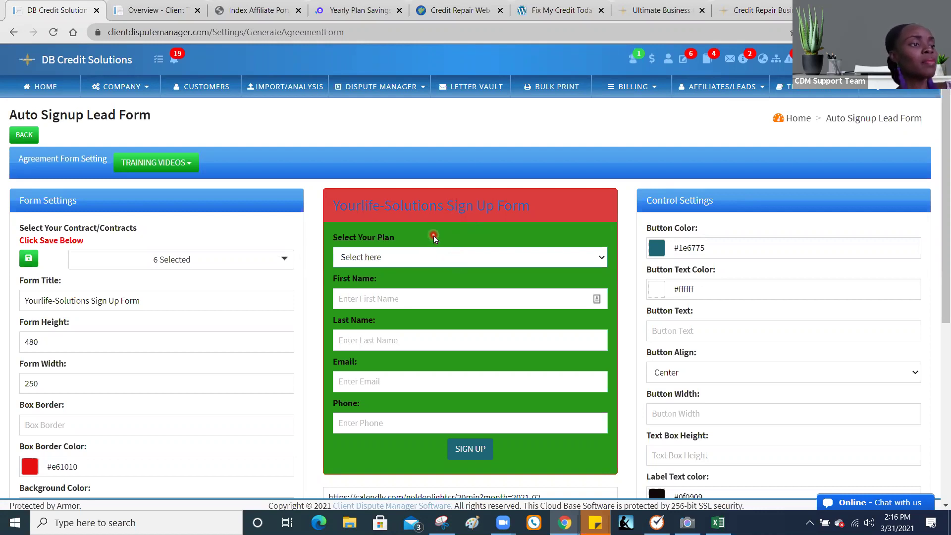
- Look through the contracts available for the Auto Signup Lead Form and the styling settings below them
{"action": "scroll", "coordinate": [433, 235], "scroll_direction": "down", "scroll_amount": 2}
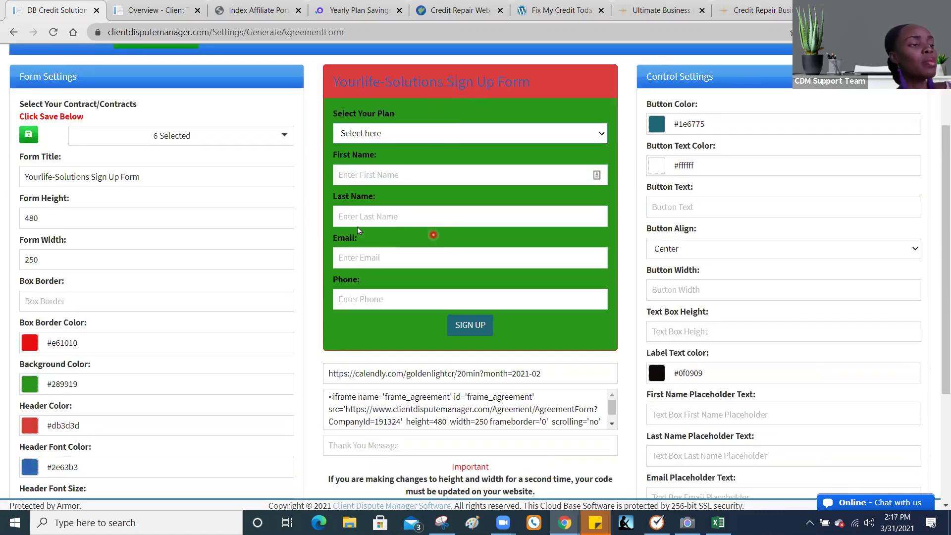
{"action": "left_click", "coordinate": [209, 136]}
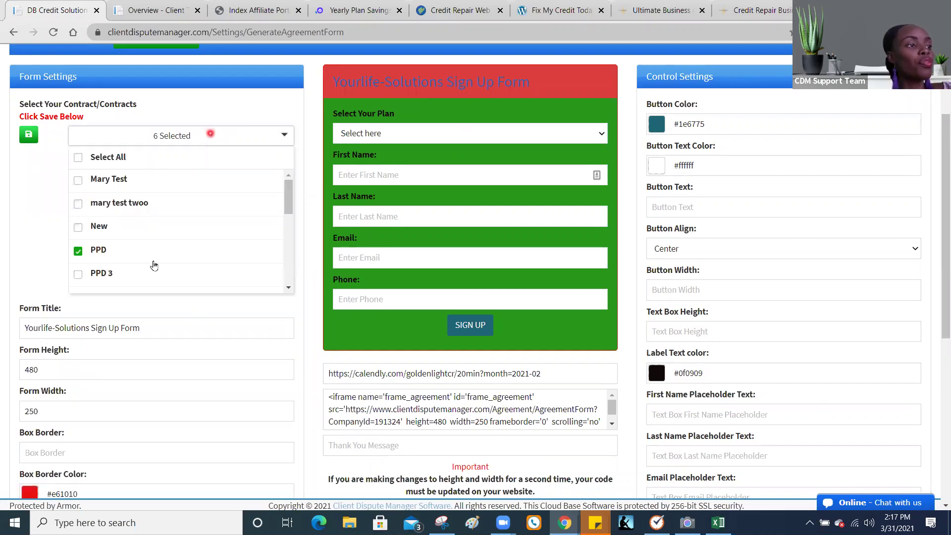
{"action": "scroll", "coordinate": [203, 208], "scroll_direction": "down", "scroll_amount": 1}
{"action": "scroll", "coordinate": [203, 212], "scroll_direction": "down", "scroll_amount": 5}
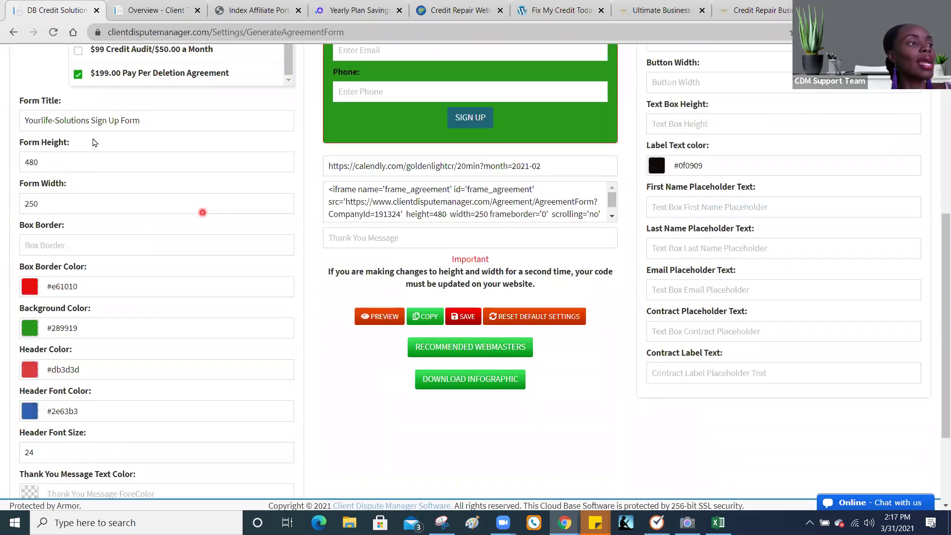
{"action": "scroll", "coordinate": [142, 174], "scroll_direction": "up", "scroll_amount": 3}
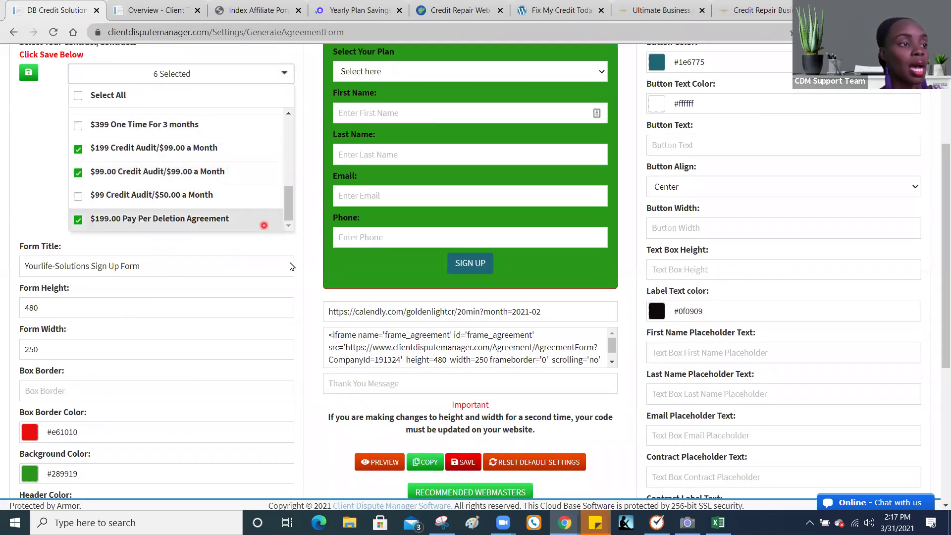
{"action": "scroll", "coordinate": [302, 286], "scroll_direction": "down", "scroll_amount": 1}
{"action": "scroll", "coordinate": [300, 284], "scroll_direction": "down", "scroll_amount": 2}
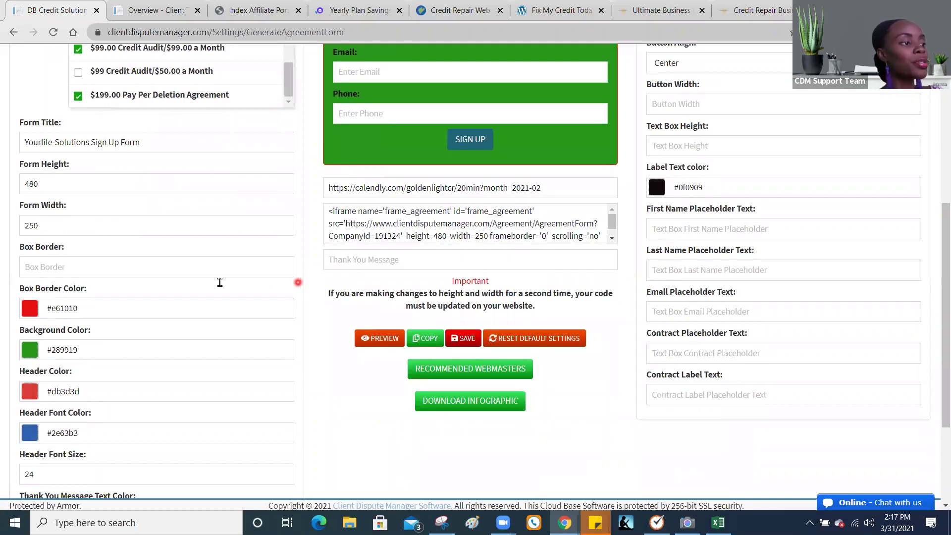
{"action": "scroll", "coordinate": [218, 282], "scroll_direction": "down", "scroll_amount": 2}
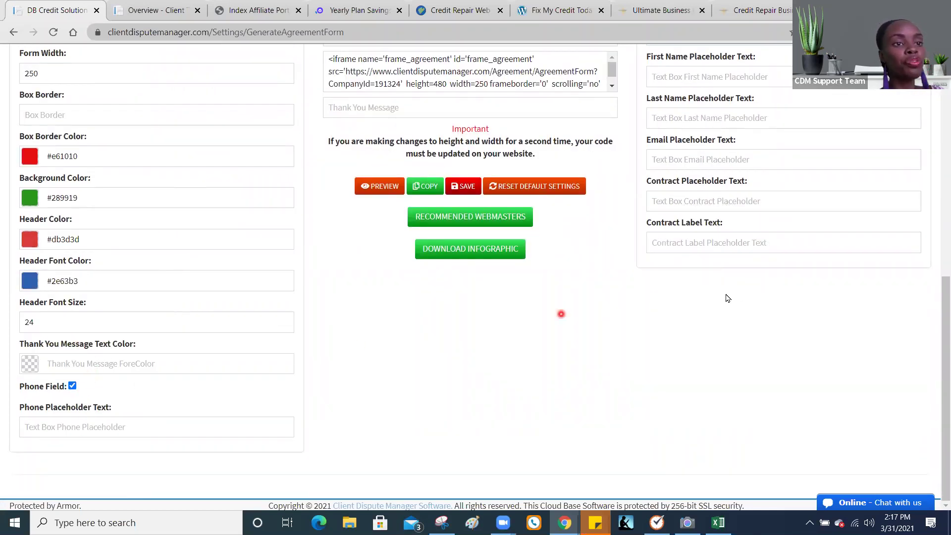
{"action": "scroll", "coordinate": [705, 239], "scroll_direction": "up", "scroll_amount": 4}
{"action": "scroll", "coordinate": [706, 239], "scroll_direction": "up", "scroll_amount": 4}
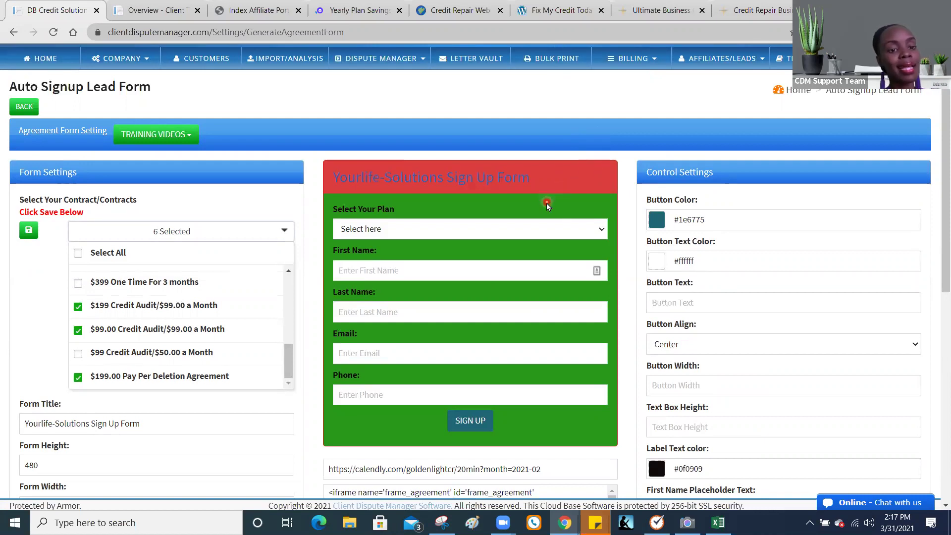
- View the sign-up form's Select Your Plan options again and close the list without choosing a plan
{"action": "left_click", "coordinate": [515, 235]}
{"action": "left_click", "coordinate": [515, 235]}
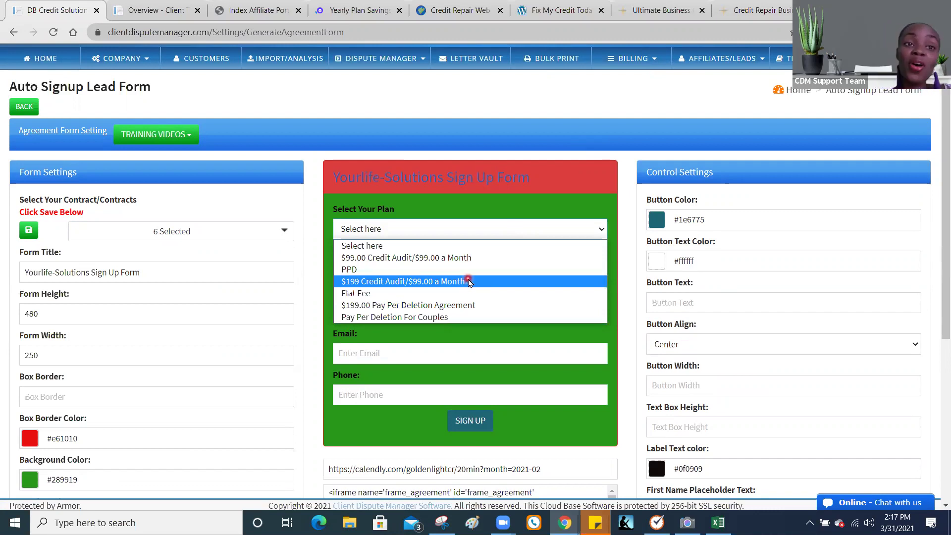
{"action": "left_click", "coordinate": [569, 104]}
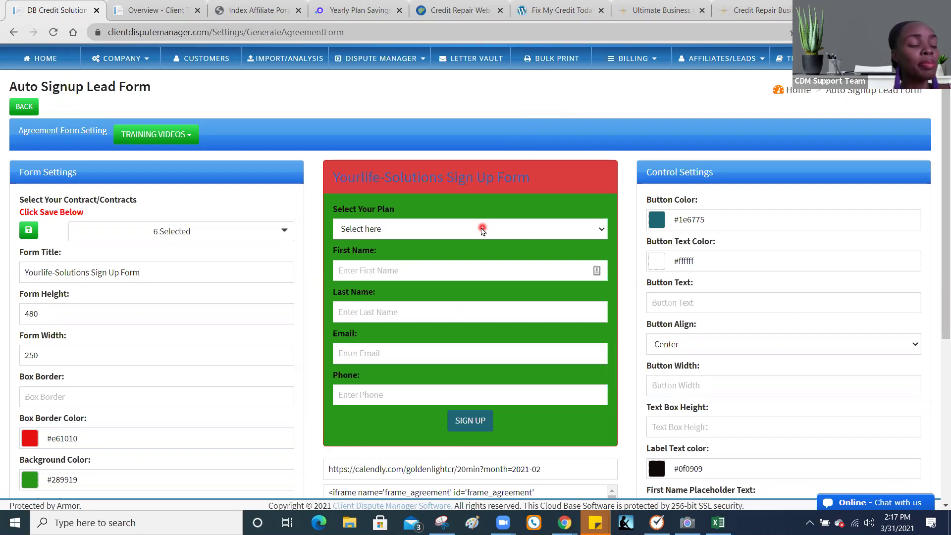
{"action": "left_click", "coordinate": [482, 233]}
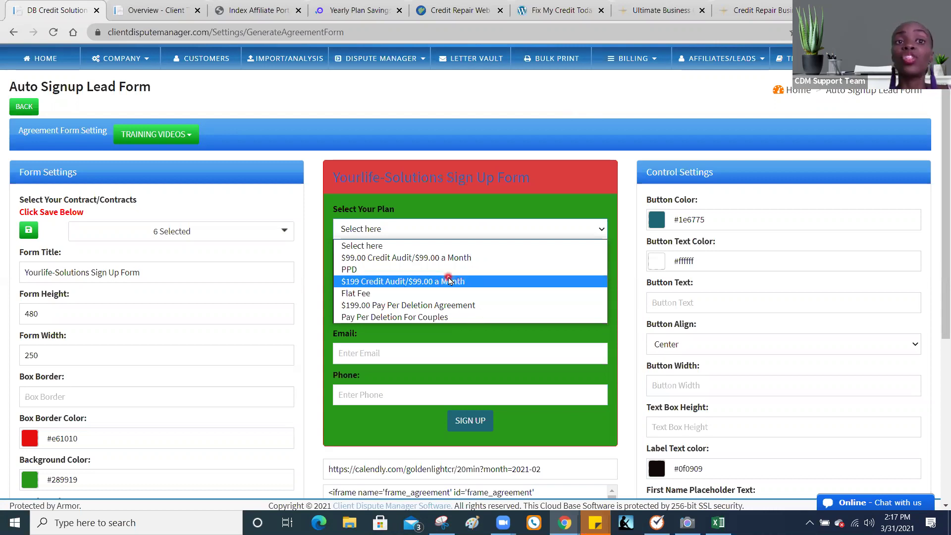
{"action": "left_click", "coordinate": [539, 129]}
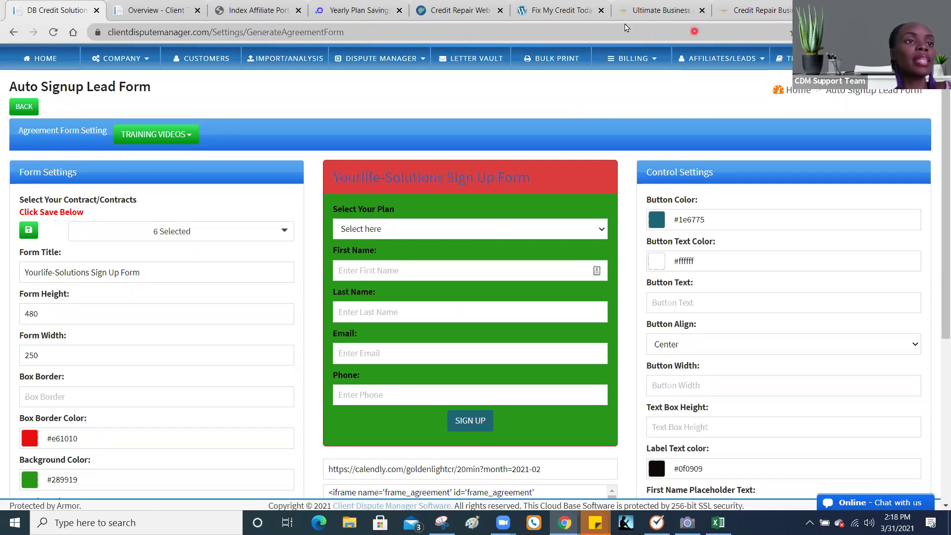
- Check the Fix My Credit Today site briefly, return to DB Credit Solutions and view the Zapier Integration settings under Notification/Automation
{"action": "left_click", "coordinate": [558, 10]}
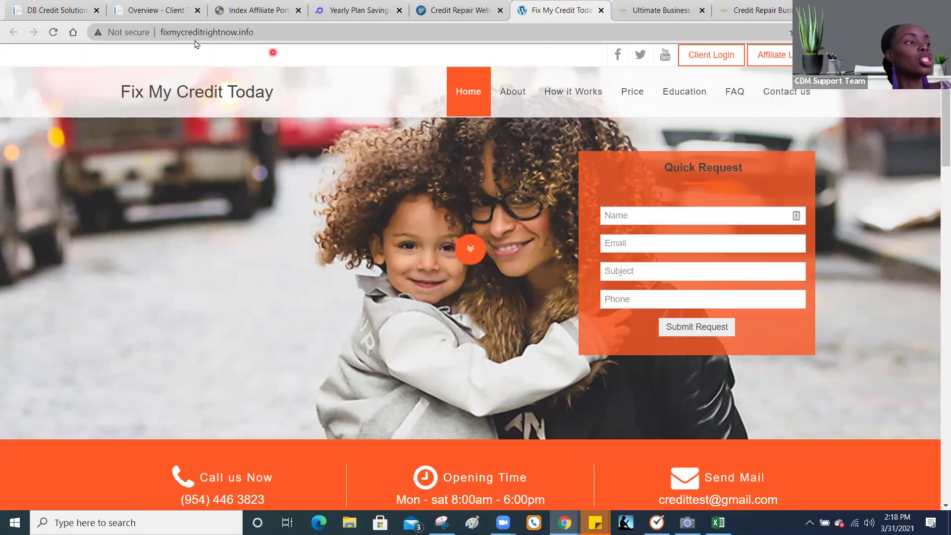
{"action": "left_click", "coordinate": [69, 12]}
{"action": "left_click", "coordinate": [109, 59]}
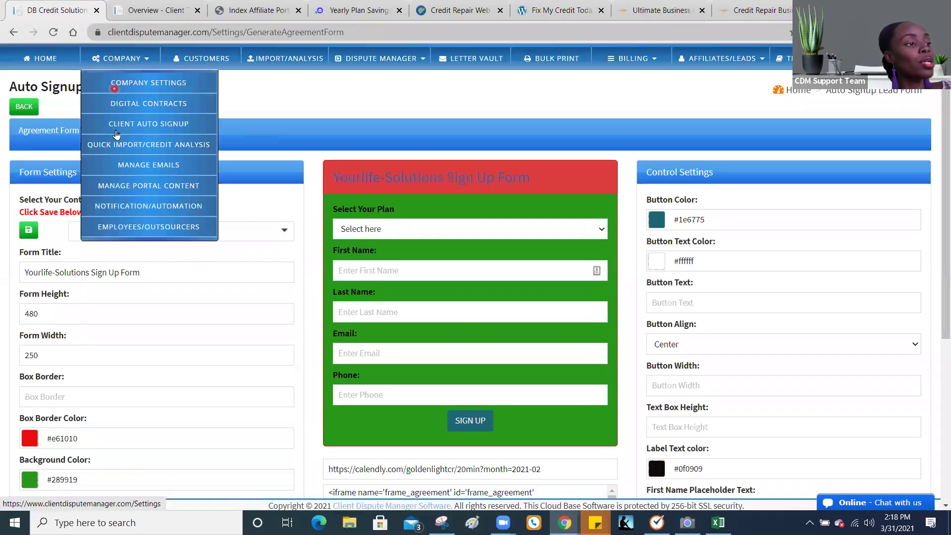
{"action": "left_click", "coordinate": [132, 207]}
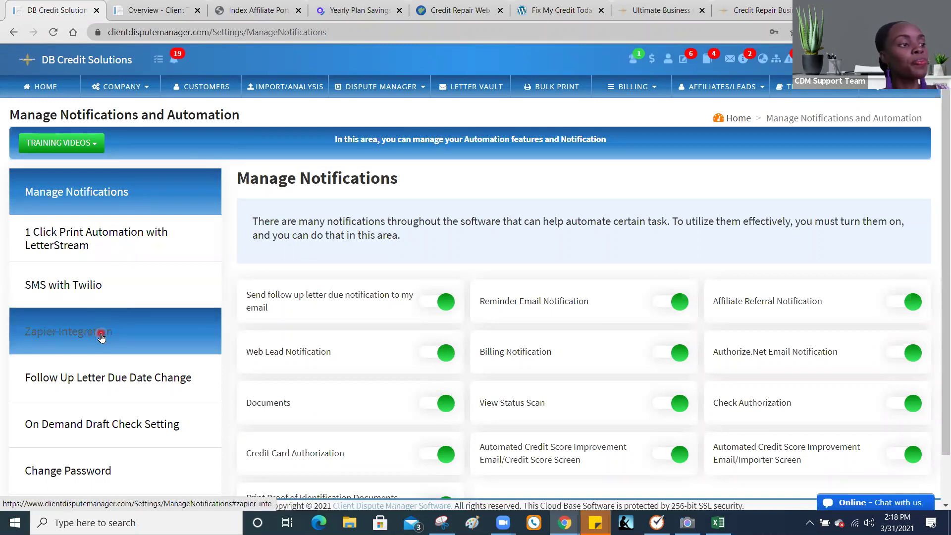
{"action": "left_click", "coordinate": [119, 334]}
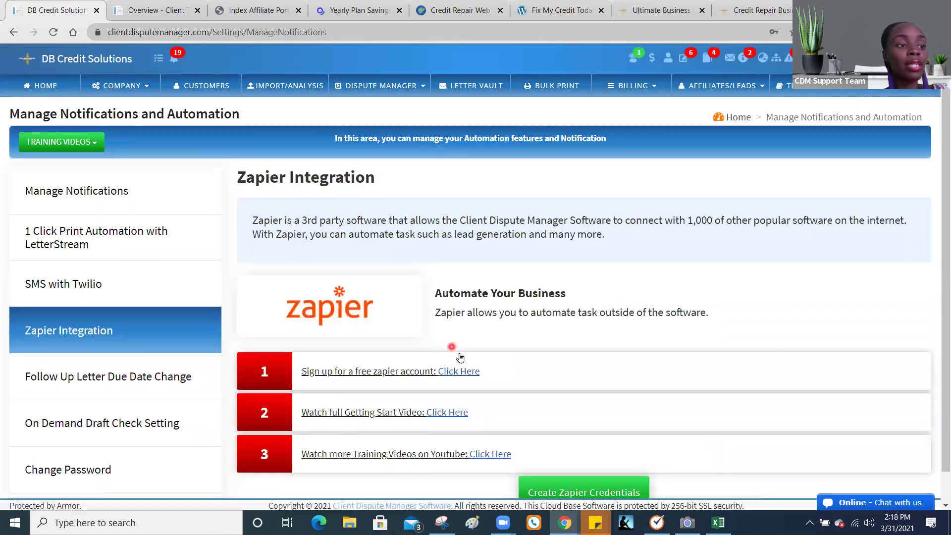
{"action": "scroll", "coordinate": [476, 371], "scroll_direction": "down", "scroll_amount": 1}
{"action": "left_click", "coordinate": [547, 453]}
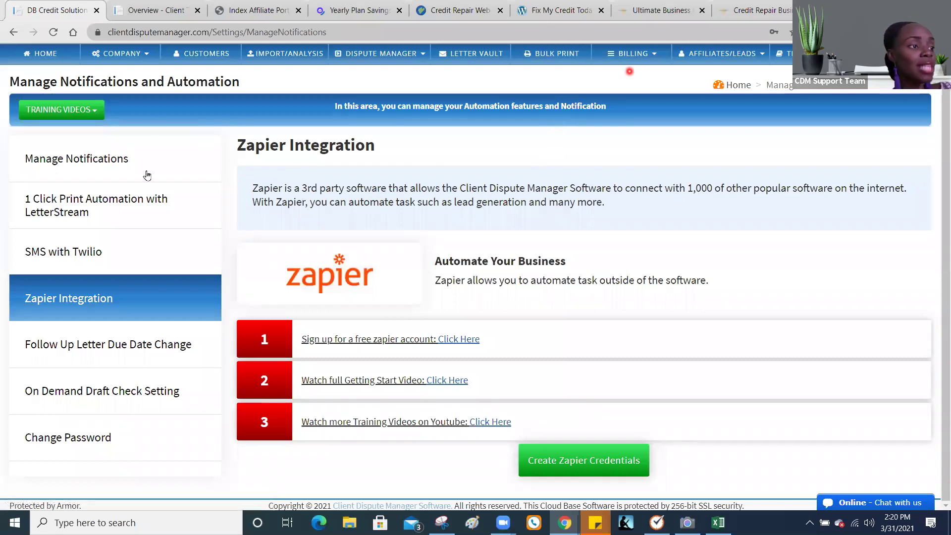
- Open the SMS with Twilio settings and review the account fields and the disclaimer
{"action": "left_click", "coordinate": [127, 239]}
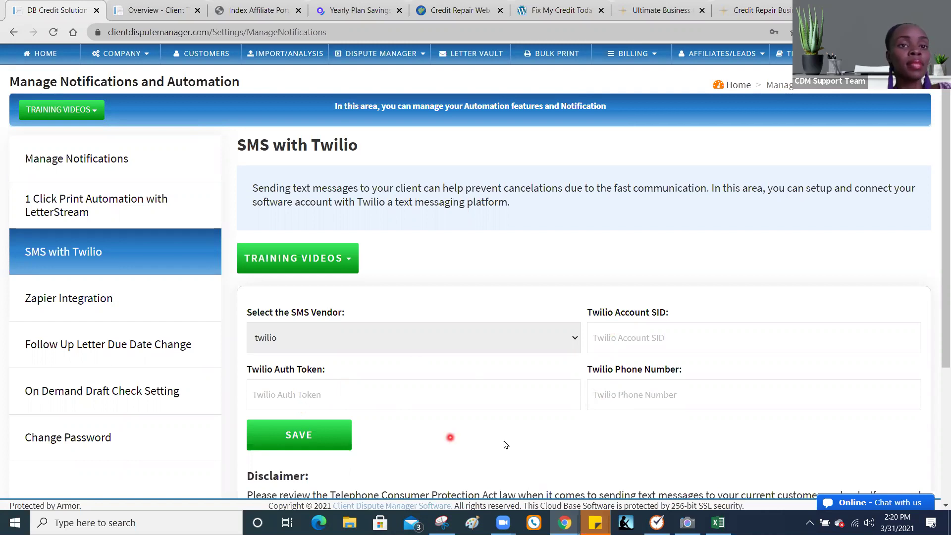
{"action": "scroll", "coordinate": [505, 446], "scroll_direction": "down", "scroll_amount": 4}
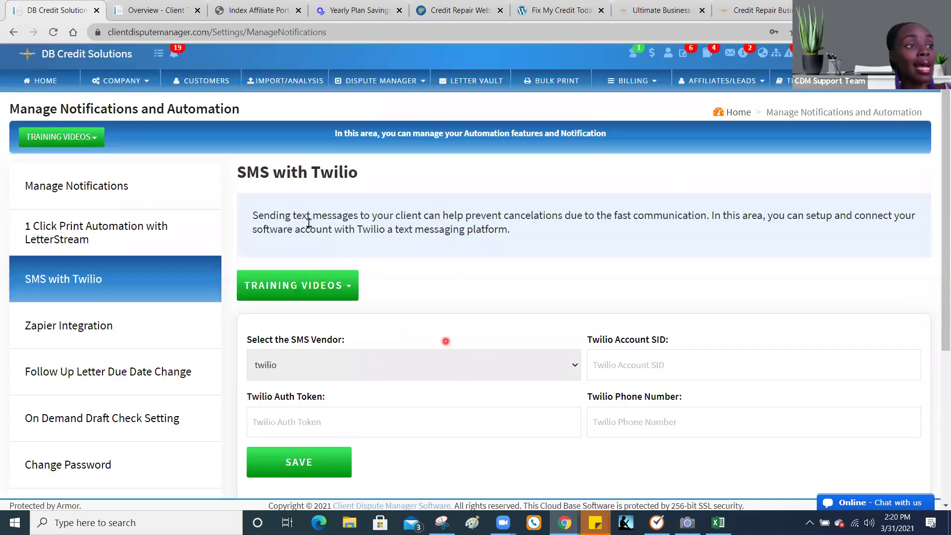
{"action": "scroll", "coordinate": [449, 346], "scroll_direction": "up", "scroll_amount": 5}
- Go to the Customers list and open the Send SMS window for the second customer
{"action": "left_click", "coordinate": [214, 94]}
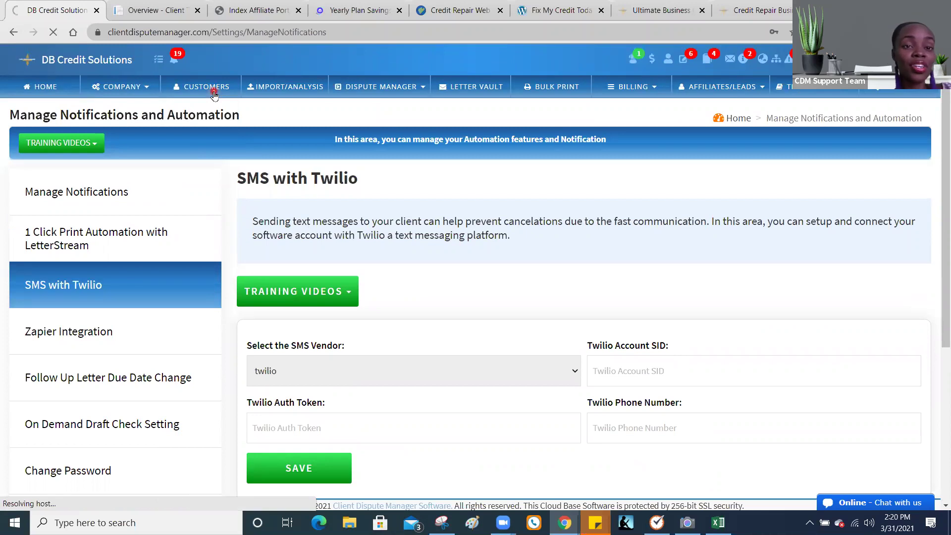
{"action": "left_click", "coordinate": [497, 295]}
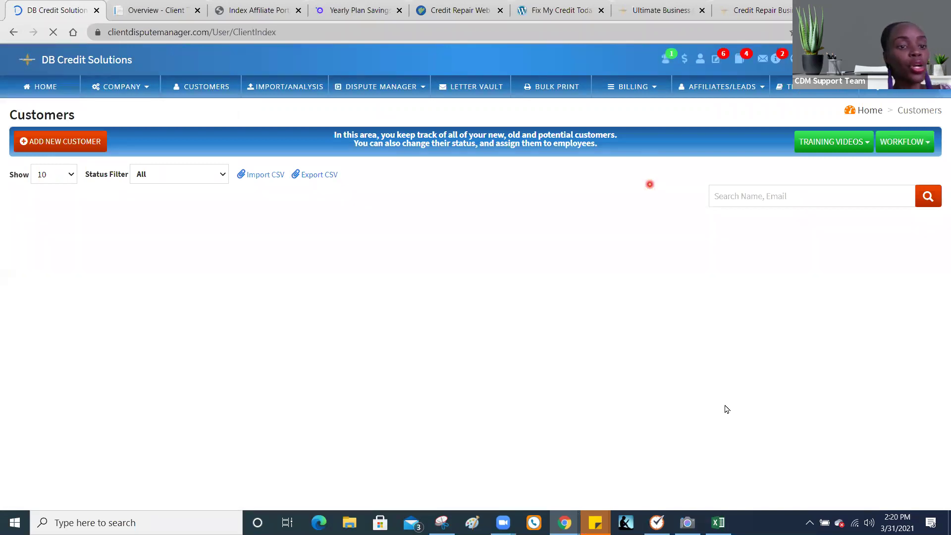
{"action": "scroll", "coordinate": [812, 432], "scroll_direction": "right", "scroll_amount": 3}
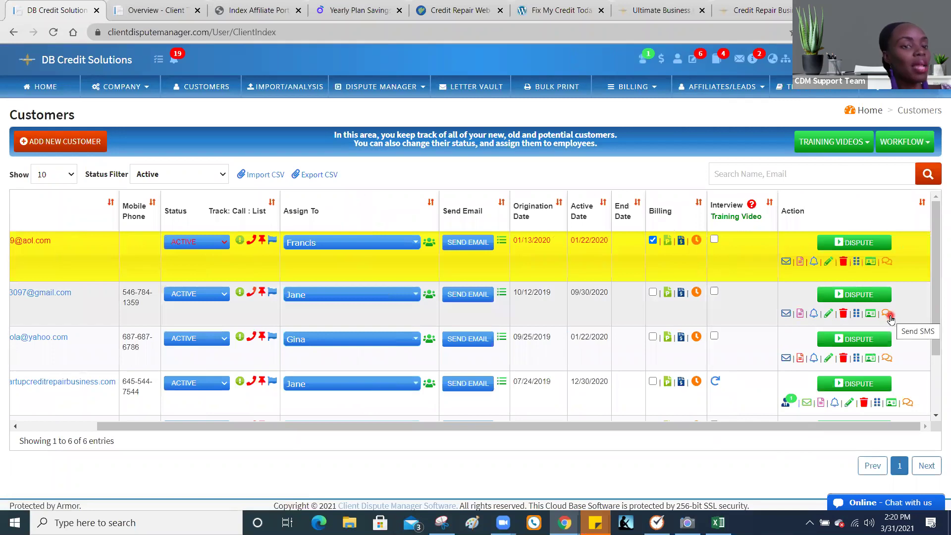
{"action": "left_click", "coordinate": [887, 315]}
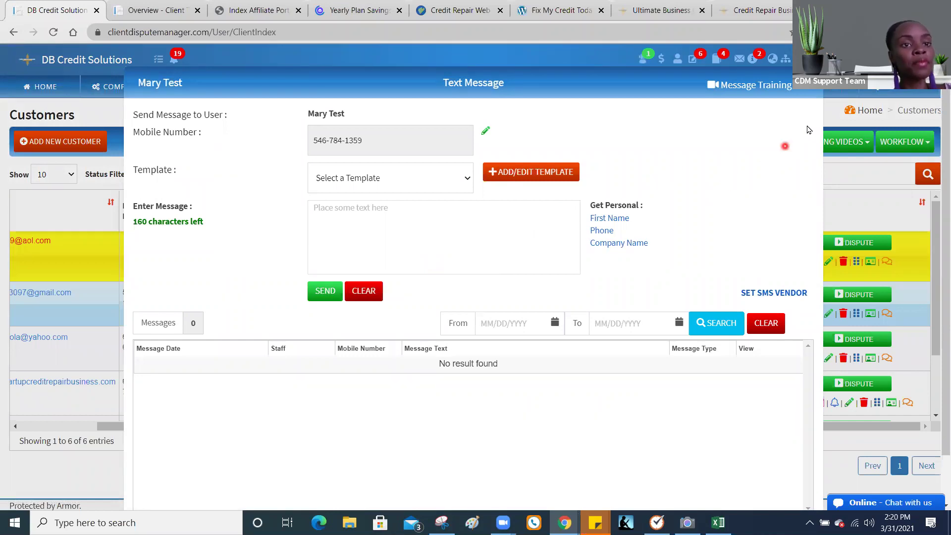
- Close the text message window and open the Roles & Permissions list under Employees/Outsourcers
{"action": "left_click", "coordinate": [813, 83]}
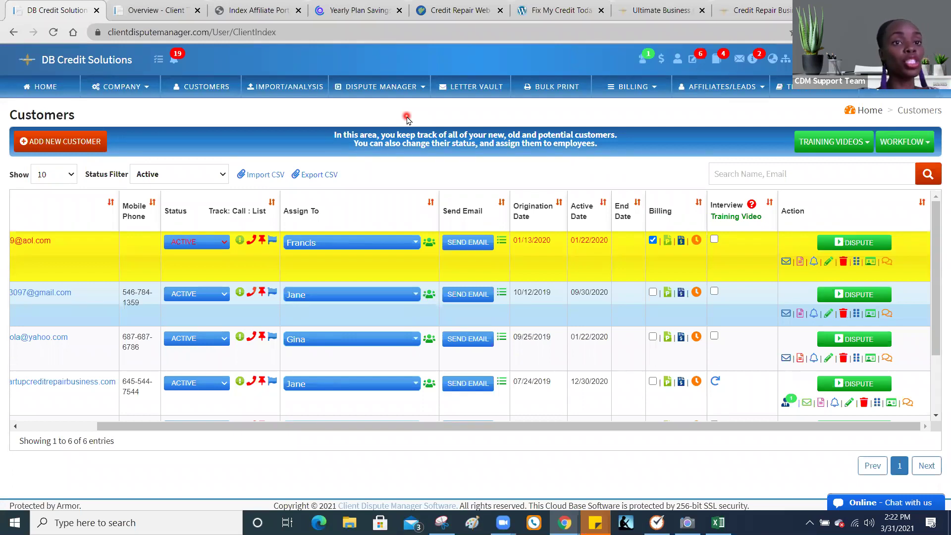
{"action": "left_click", "coordinate": [121, 93]}
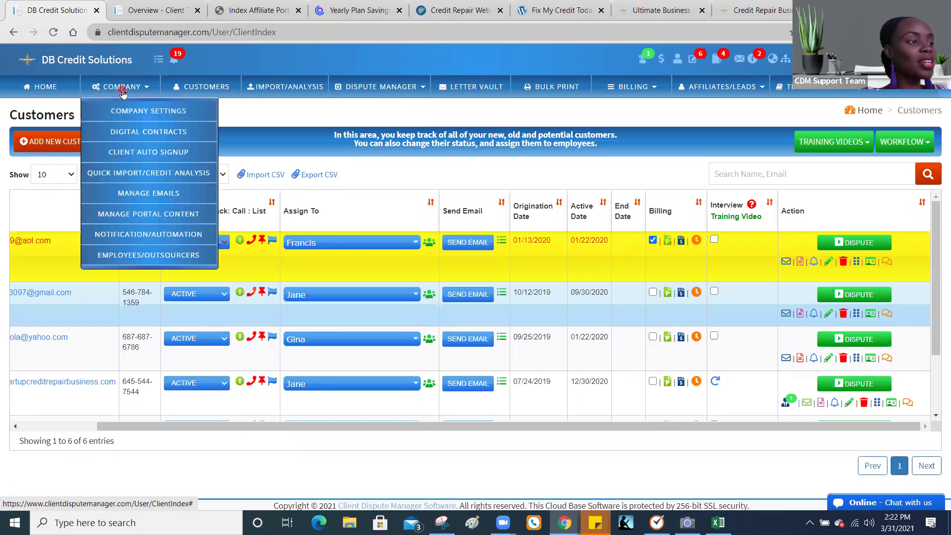
{"action": "left_click", "coordinate": [143, 255]}
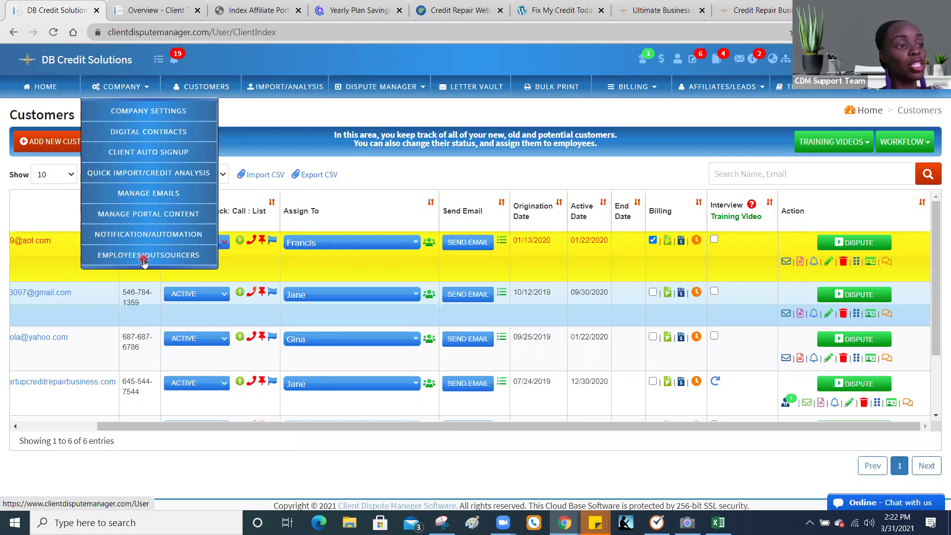
{"action": "left_click", "coordinate": [143, 256]}
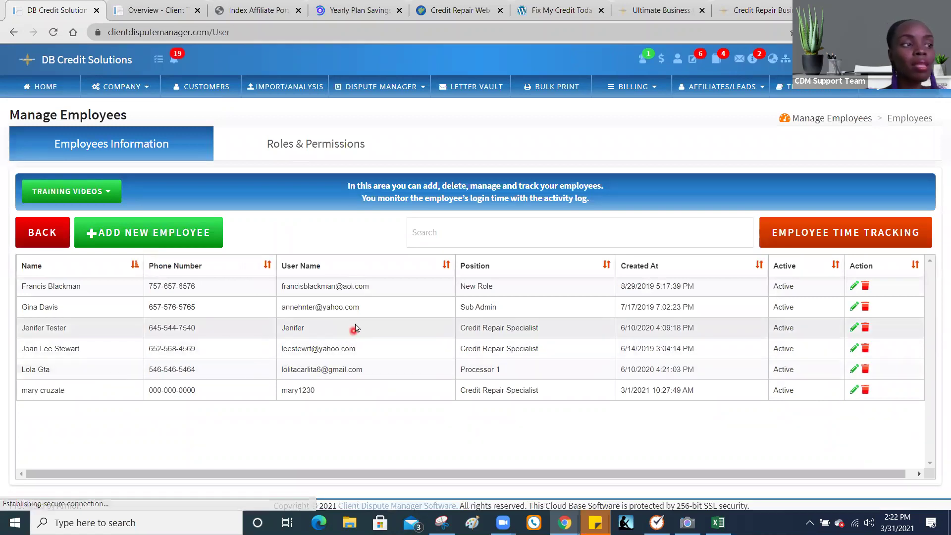
{"action": "left_click", "coordinate": [321, 157]}
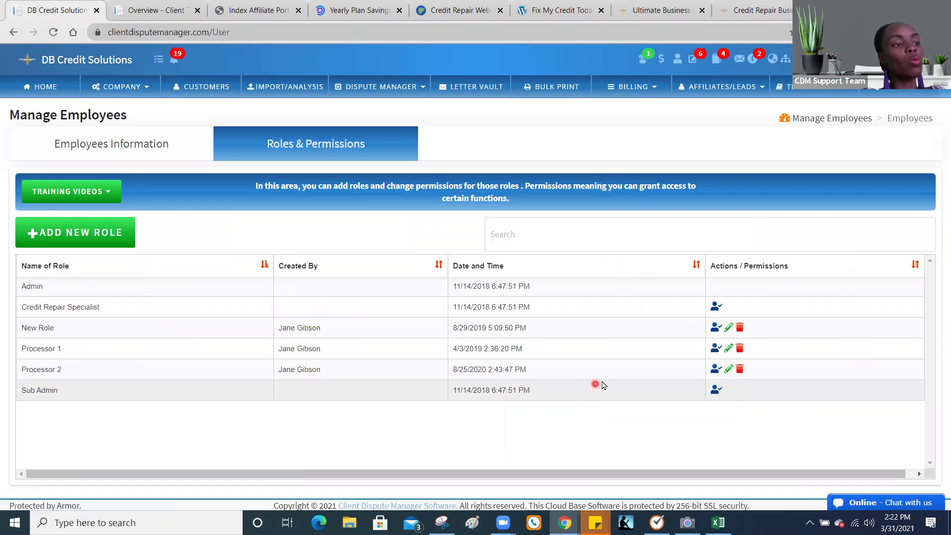
- Open the permissions for the role New Role and review its access settings, including Client Auto Signup and Company Setting
{"action": "left_click", "coordinate": [714, 328]}
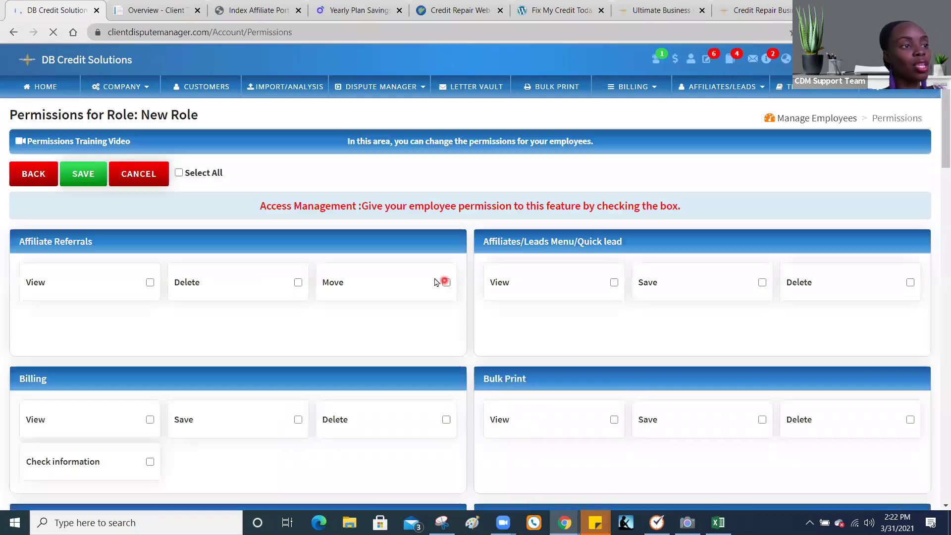
{"action": "scroll", "coordinate": [426, 282], "scroll_direction": "down", "scroll_amount": 5}
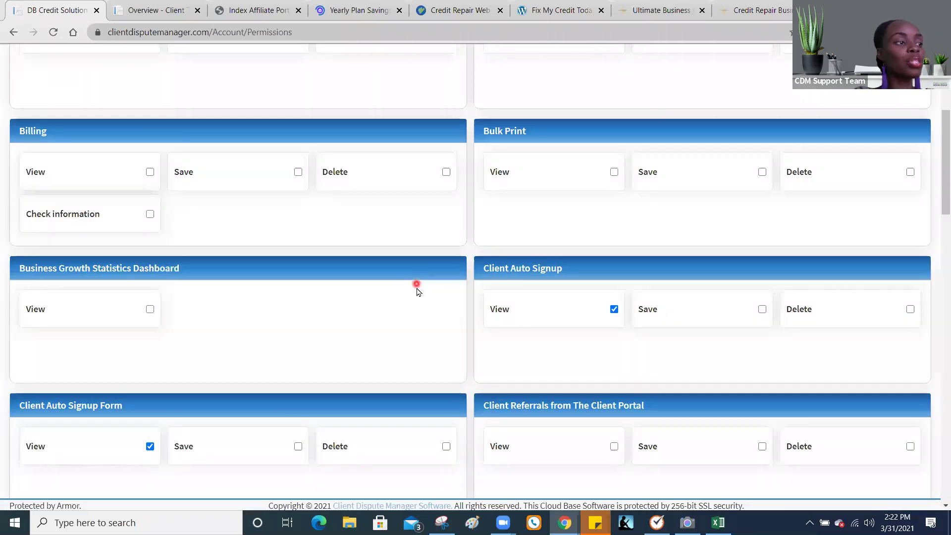
{"action": "scroll", "coordinate": [417, 286], "scroll_direction": "down", "scroll_amount": 4}
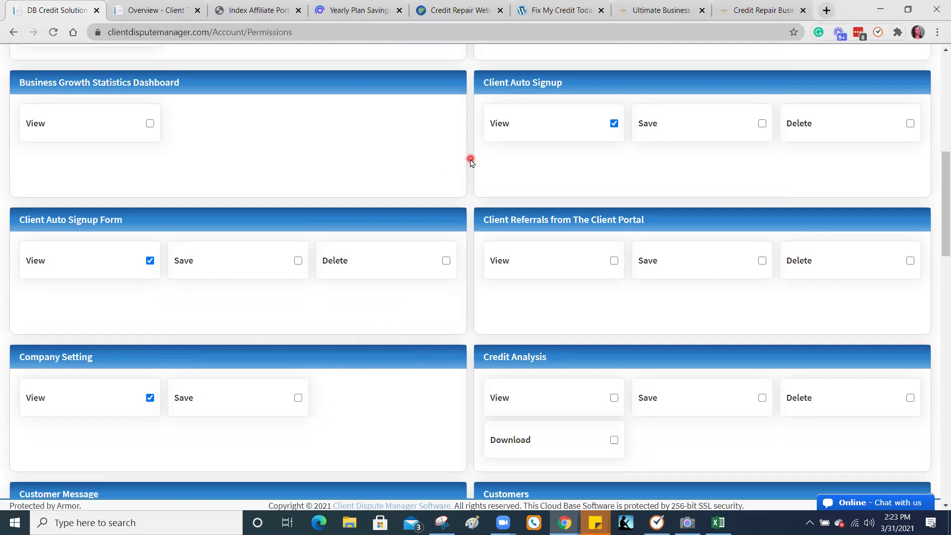
{"action": "scroll", "coordinate": [472, 155], "scroll_direction": "up", "scroll_amount": 9}
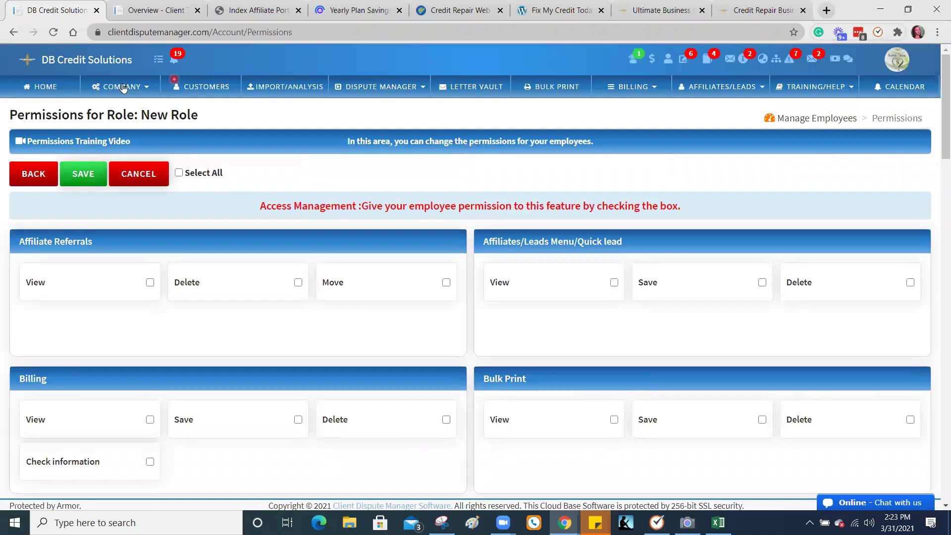
- Go to the home dashboard, open the Personal Walkthrough scheduling page and review the 30-minute appointment and time zone options
{"action": "left_click", "coordinate": [50, 88]}
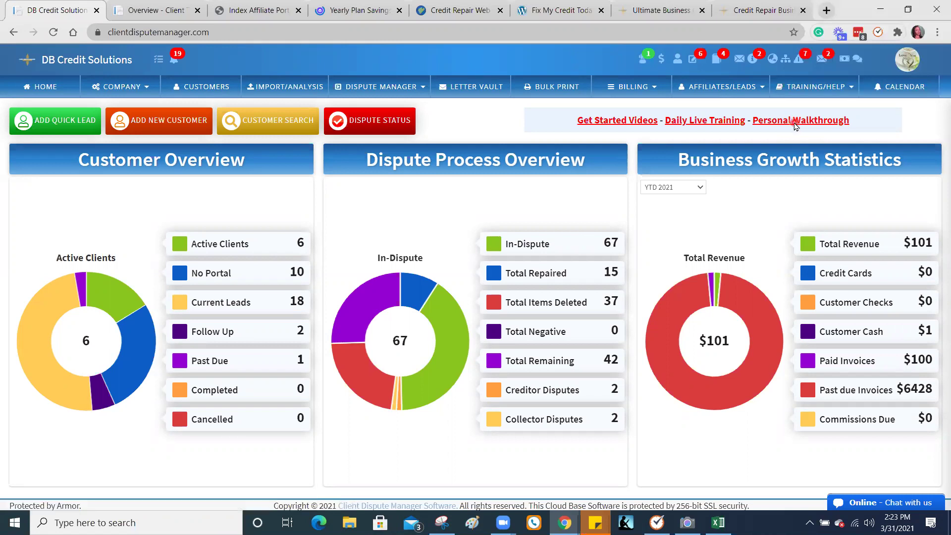
{"action": "left_click", "coordinate": [795, 124]}
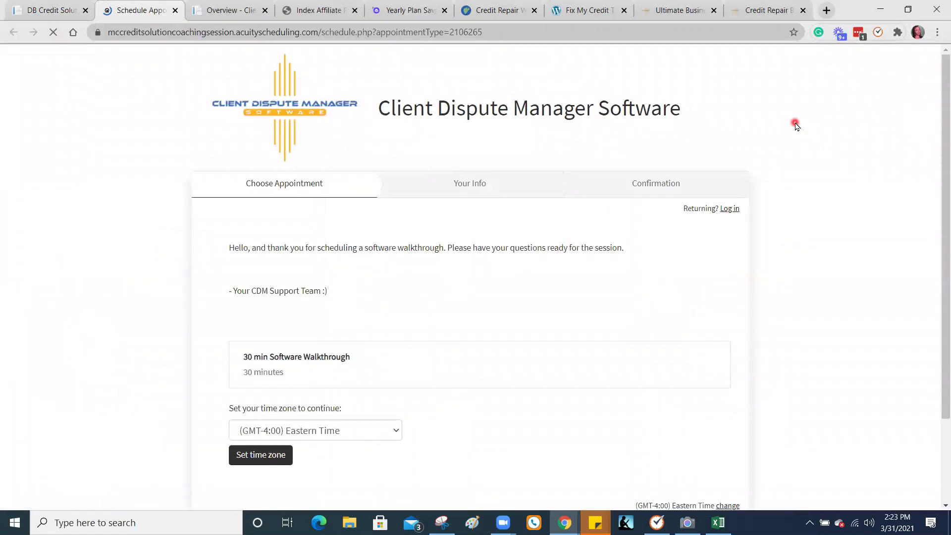
{"action": "scroll", "coordinate": [795, 124], "scroll_direction": "down", "scroll_amount": 1}
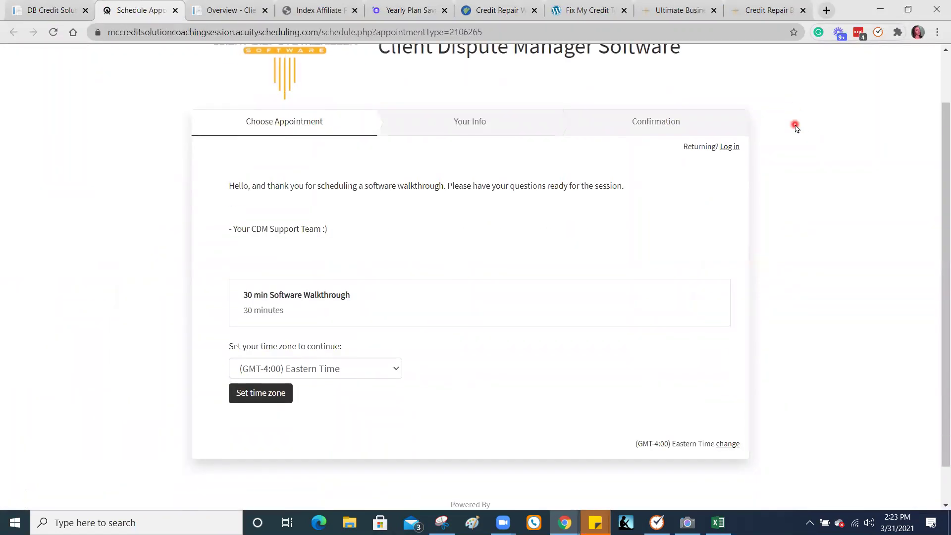
{"action": "scroll", "coordinate": [795, 125], "scroll_direction": "down", "scroll_amount": 1}
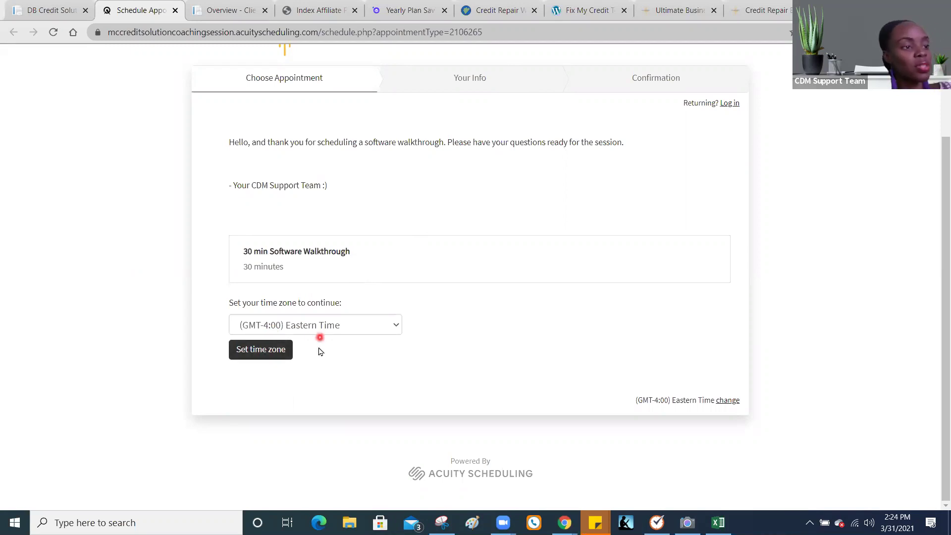
{"action": "left_click", "coordinate": [272, 352]}
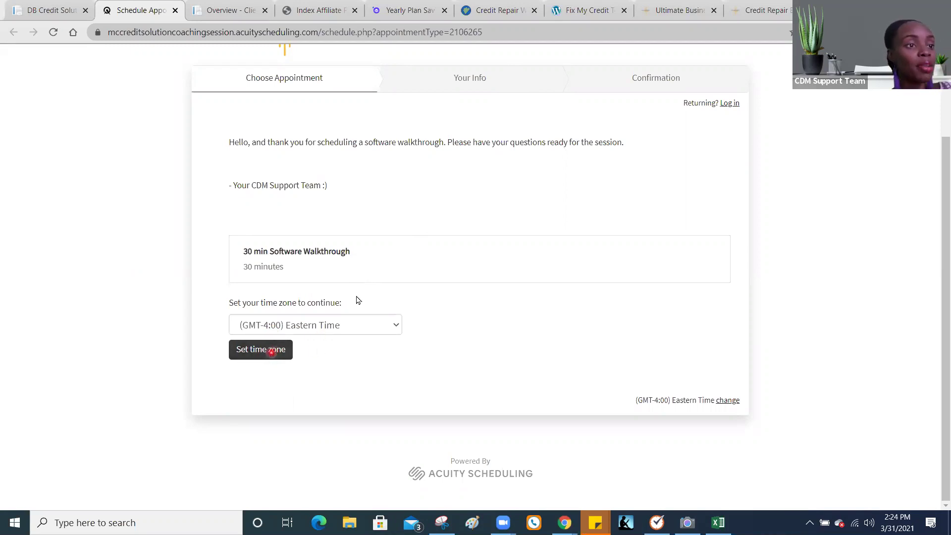
{"action": "left_click", "coordinate": [724, 103]}
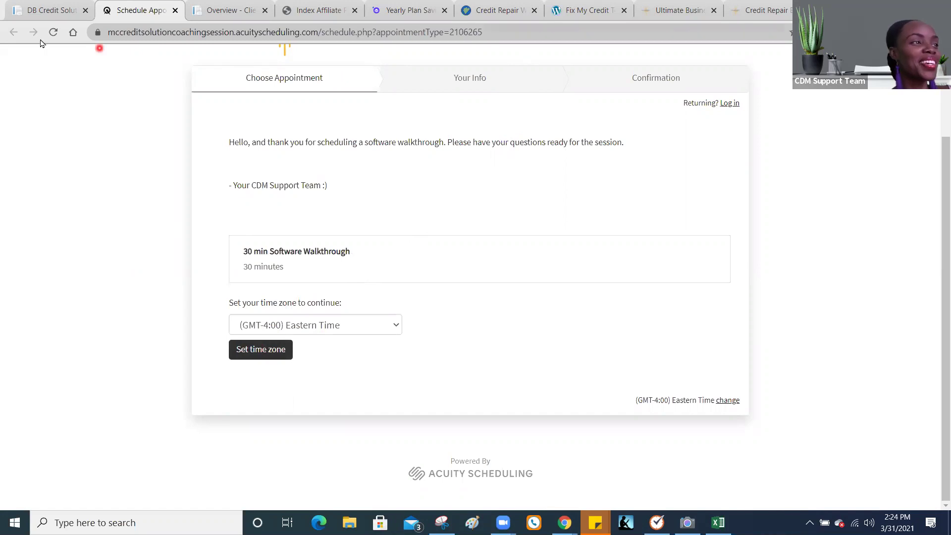
- Return to the DB Credit Solutions dashboard and locate the Personal Walkthrough link again
{"action": "left_click", "coordinate": [35, 13]}
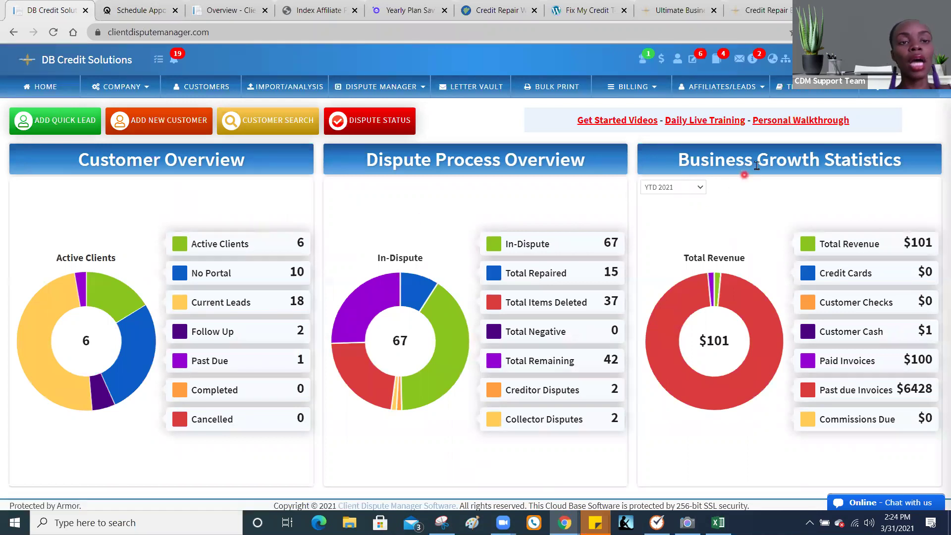
{"action": "left_click", "coordinate": [807, 122]}
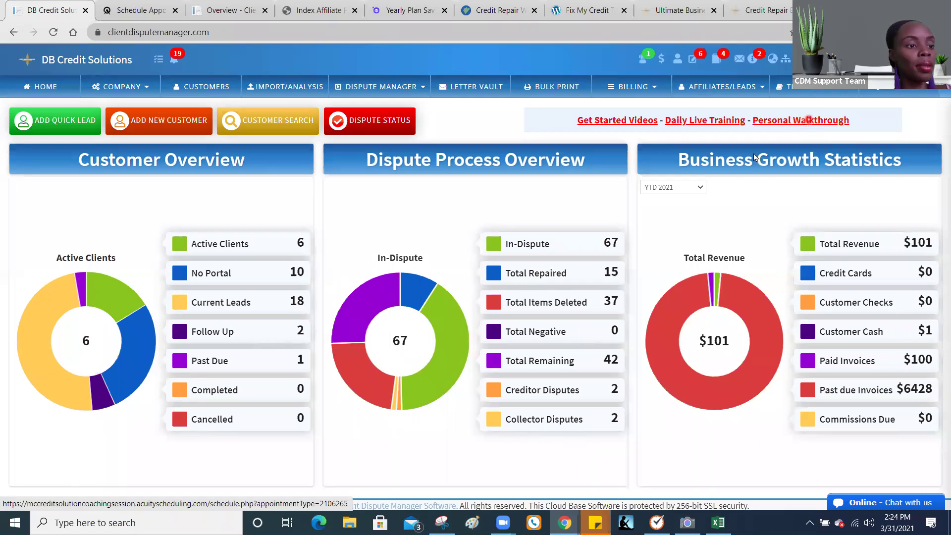
{"action": "left_click", "coordinate": [386, 46]}
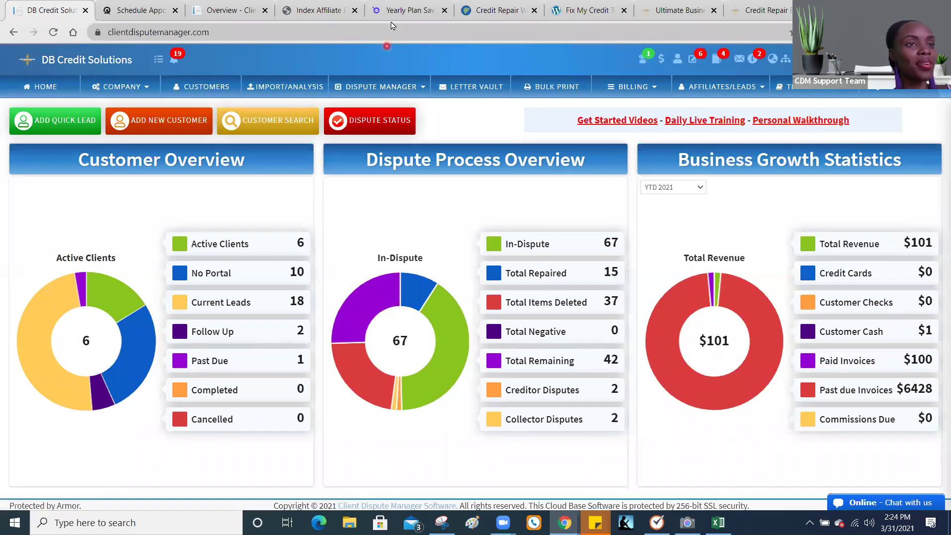